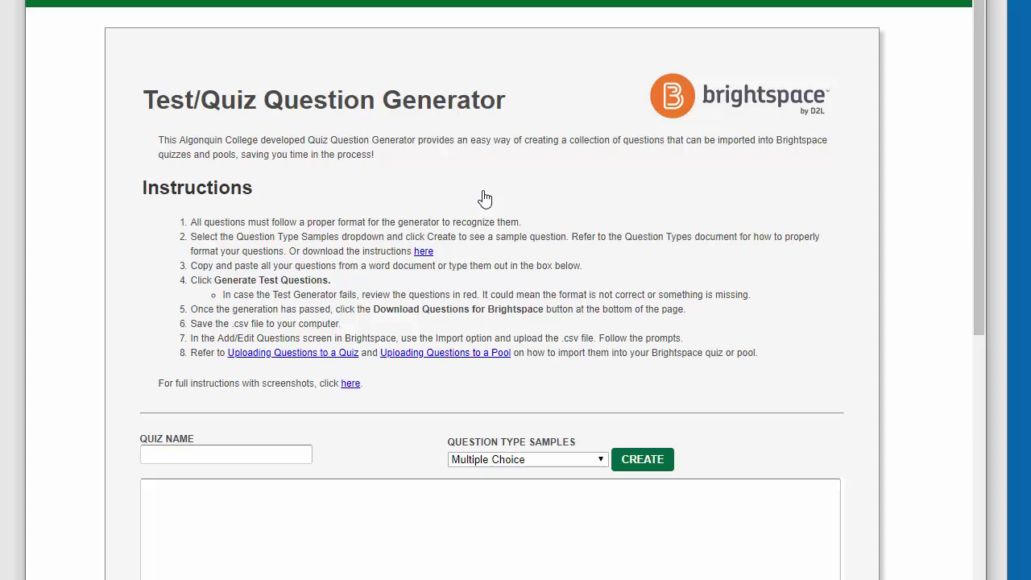
# - Name the quiz Quiz1 and view the available question type samples, keeping Multiple Choice selected
pyautogui.scroll(-5, 486, 199)
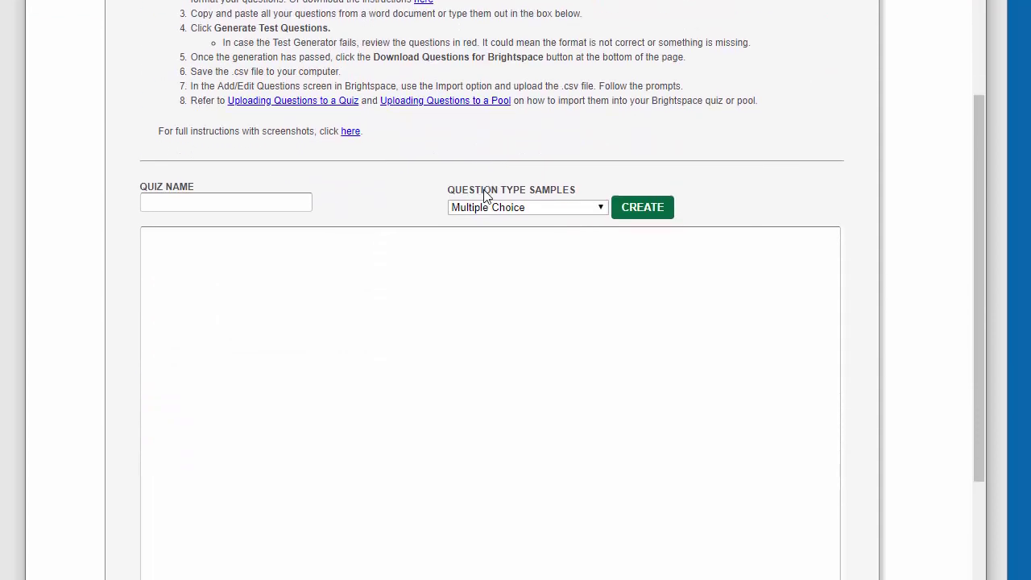
pyautogui.click(181, 53)
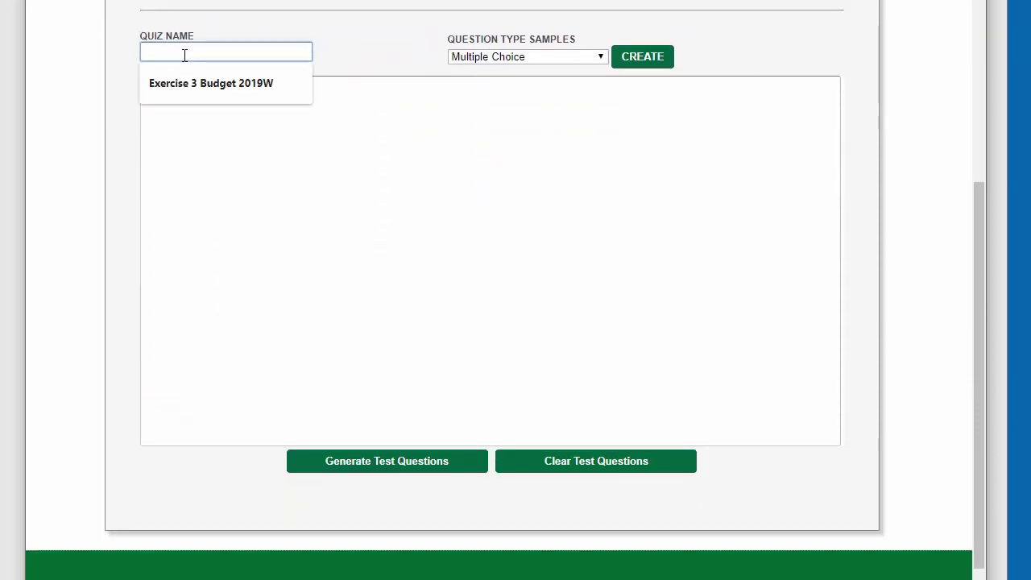
pyautogui.write('Quiz1')
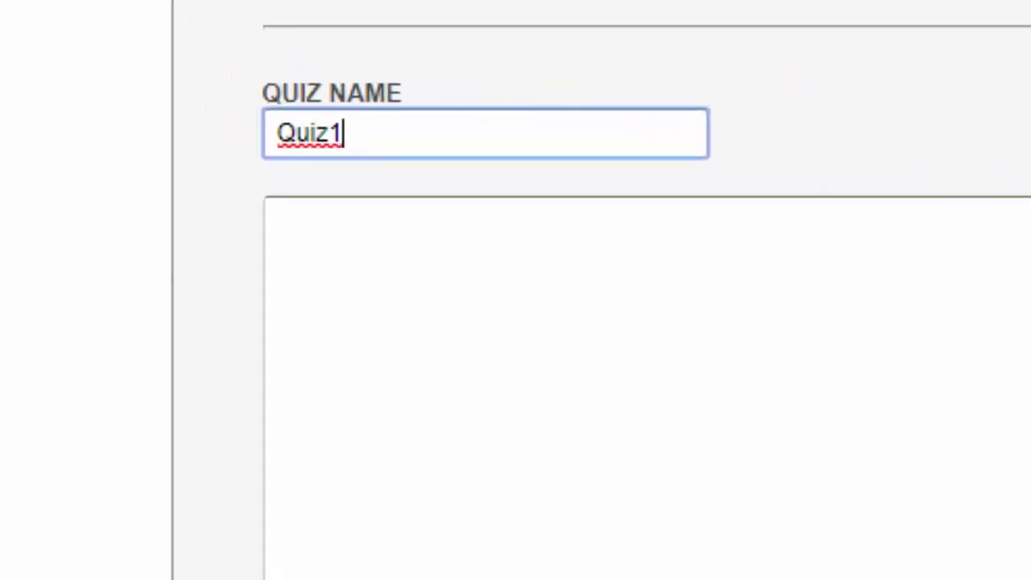
pyautogui.click(829, 79)
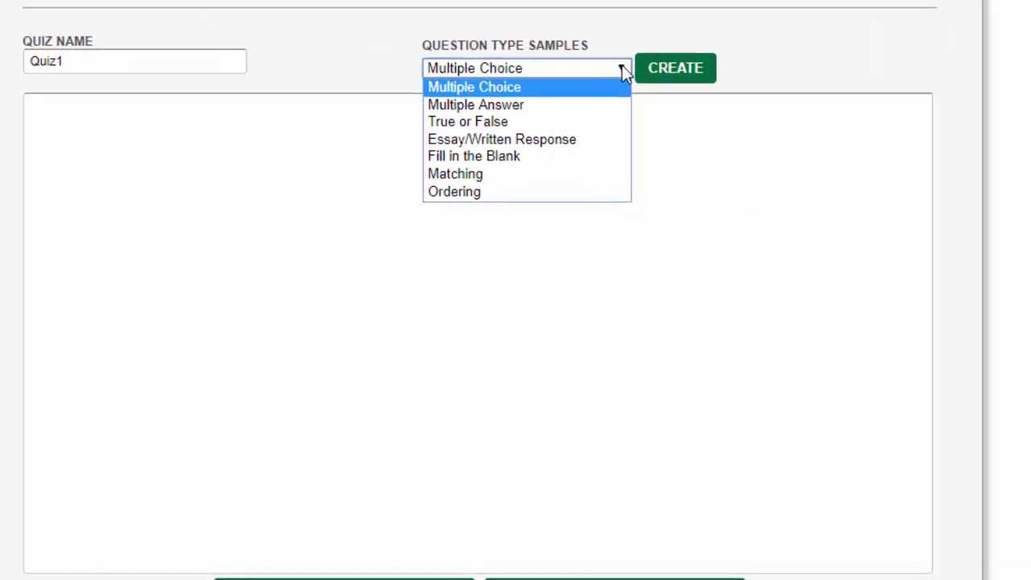
pyautogui.click(625, 71)
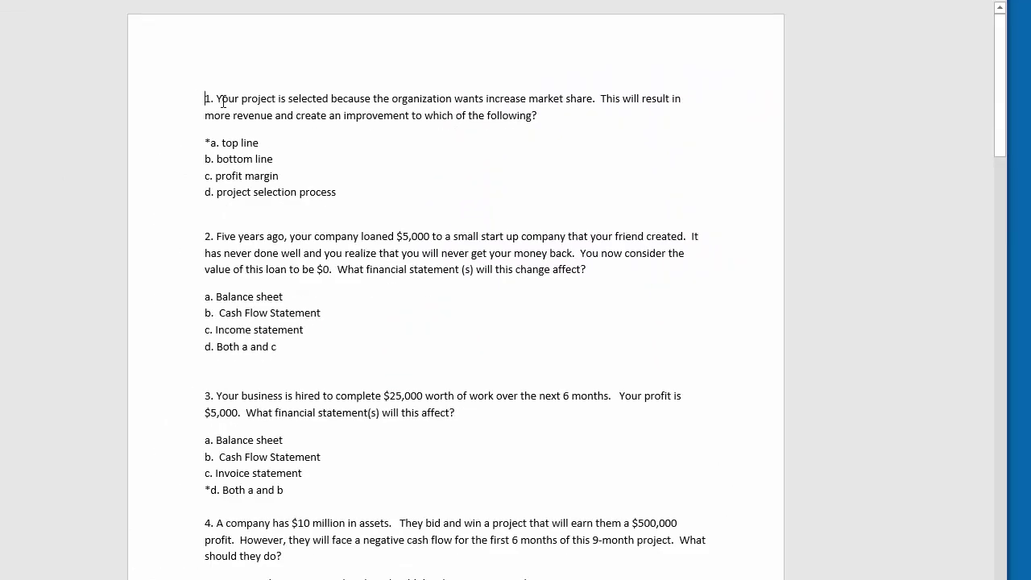
# - Copy all the multiple-choice questions from the Word document and paste them into the generator's question box
pyautogui.moveTo(215, 97); pyautogui.dragTo(589, 579)
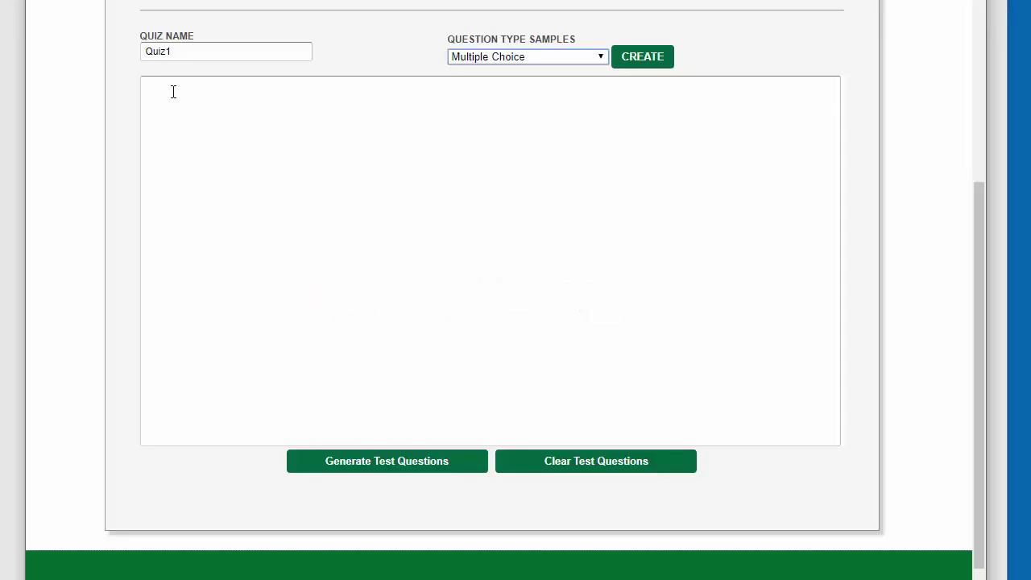
pyautogui.click(173, 92)
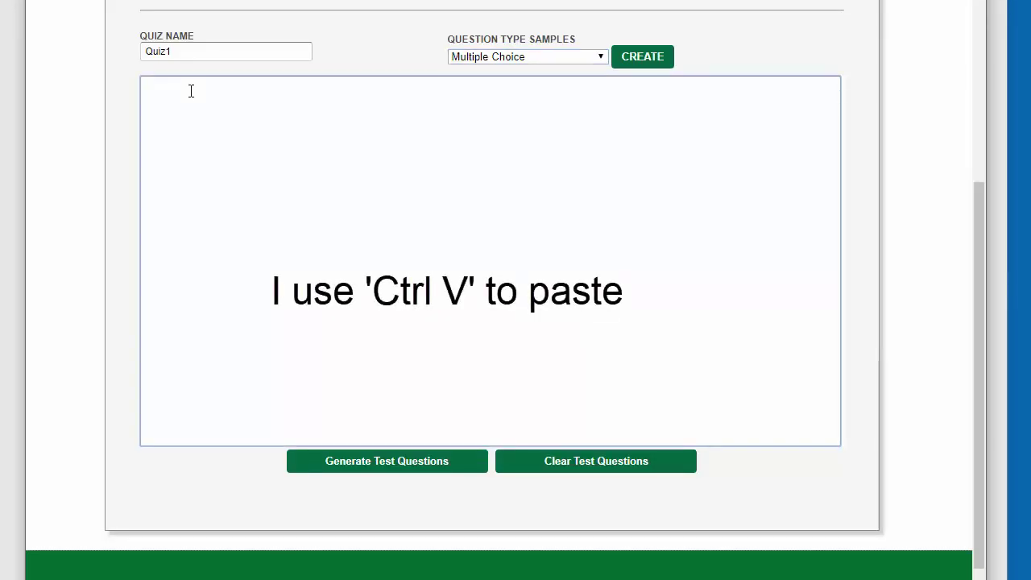
pyautogui.hotkey('ctrl', 'v')
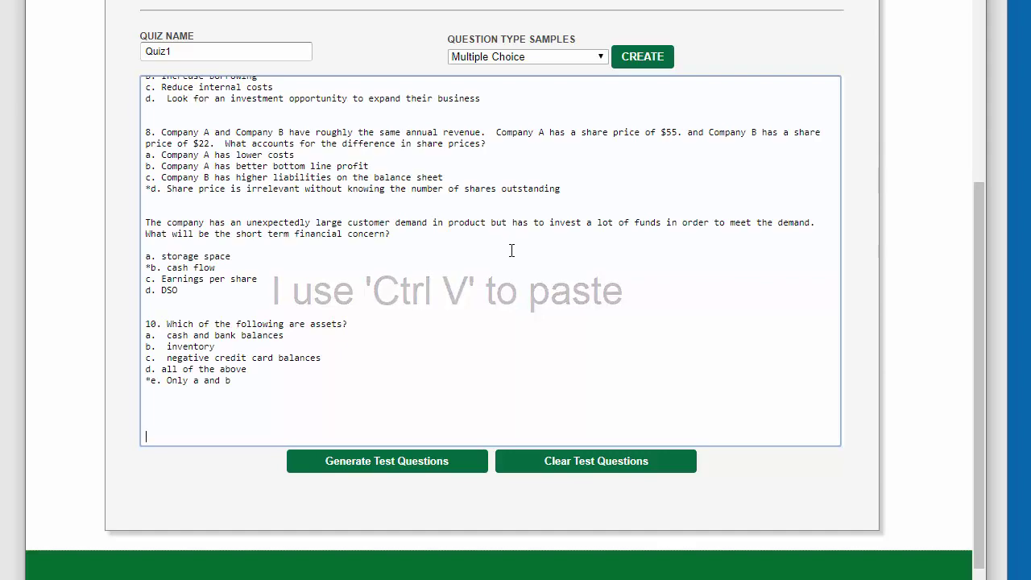
# - Review the pasted questions from the end of the list back up to question 1
pyautogui.scroll(5, 728, 438)
pyautogui.scroll(-4, 643, 366)
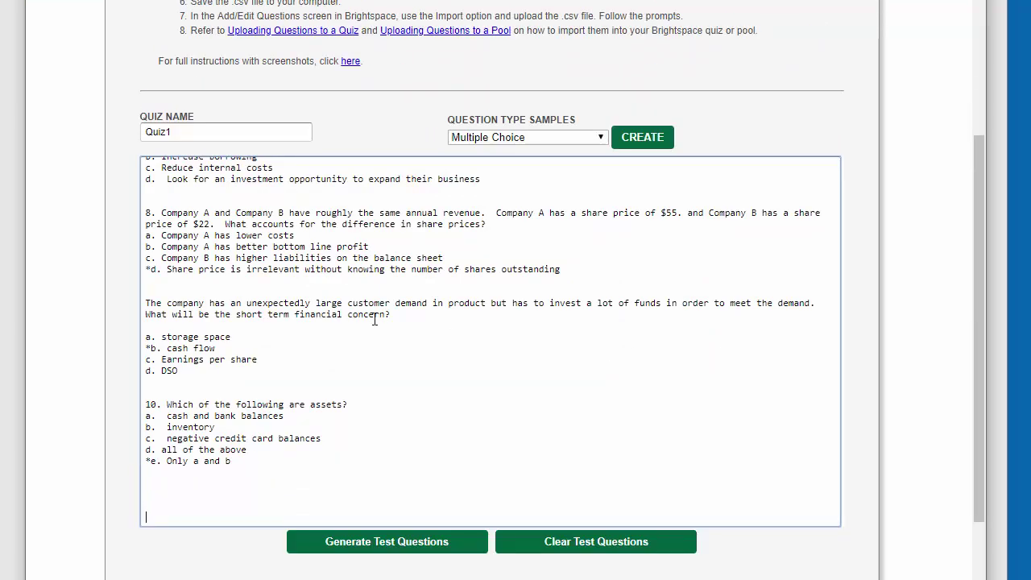
pyautogui.scroll(1, 613, 366)
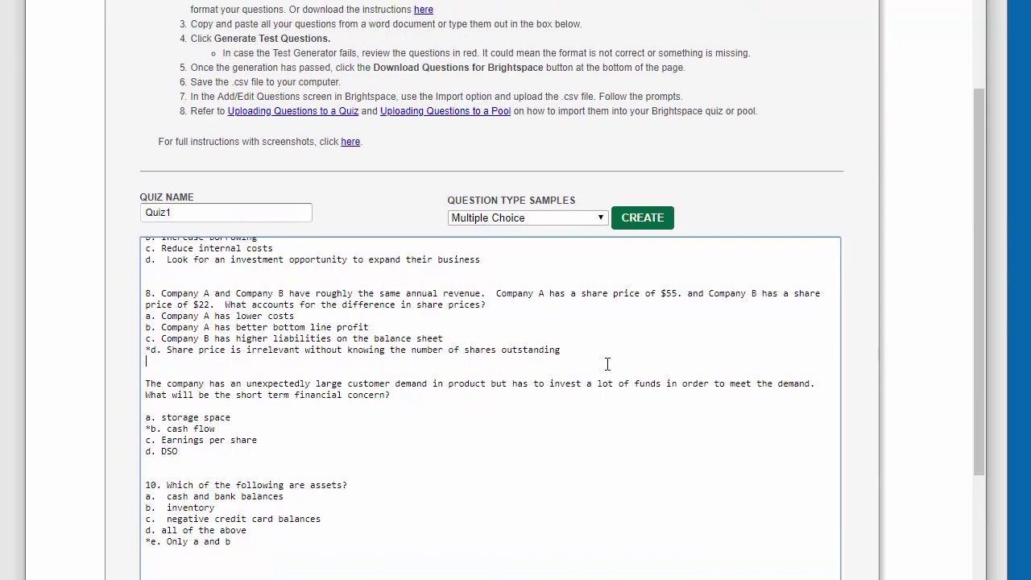
pyautogui.press('Up')
pyautogui.press('Up')
pyautogui.press('Up')
pyautogui.press('Up')
pyautogui.press('Up')
pyautogui.press('Up')
pyautogui.press('Up')
pyautogui.press('Up')
pyautogui.press('Up')
pyautogui.press('Up')
pyautogui.press('Up')
pyautogui.press('Up')
pyautogui.press('Up')
pyautogui.press('Up')
pyautogui.press('Up')
pyautogui.press('Up')
pyautogui.press('Up')
pyautogui.press('Up')
pyautogui.press('Up')
pyautogui.press('Up')
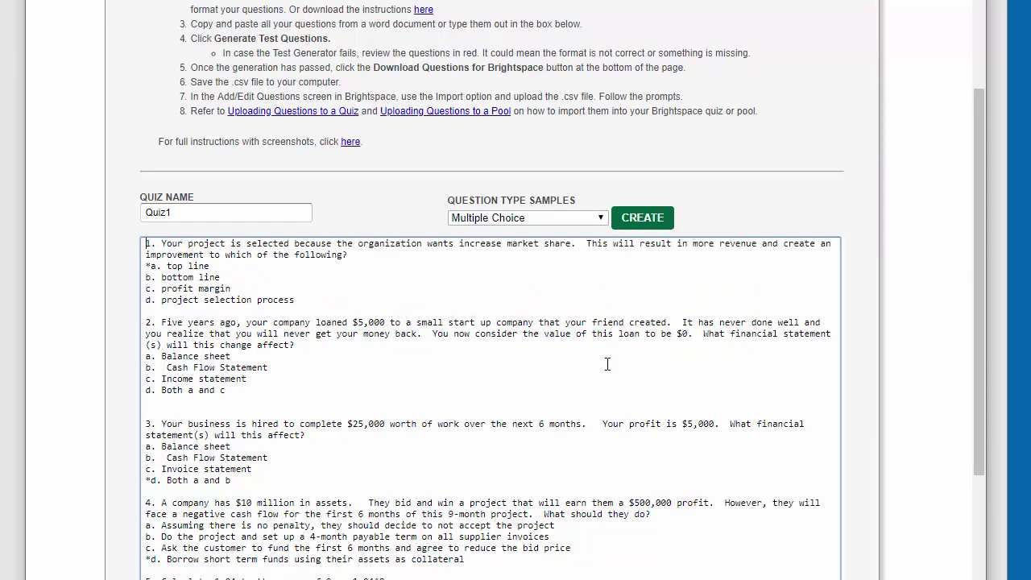
# - Generate the test questions and read the error details for question 2
pyautogui.scroll(-2, 586, 307)
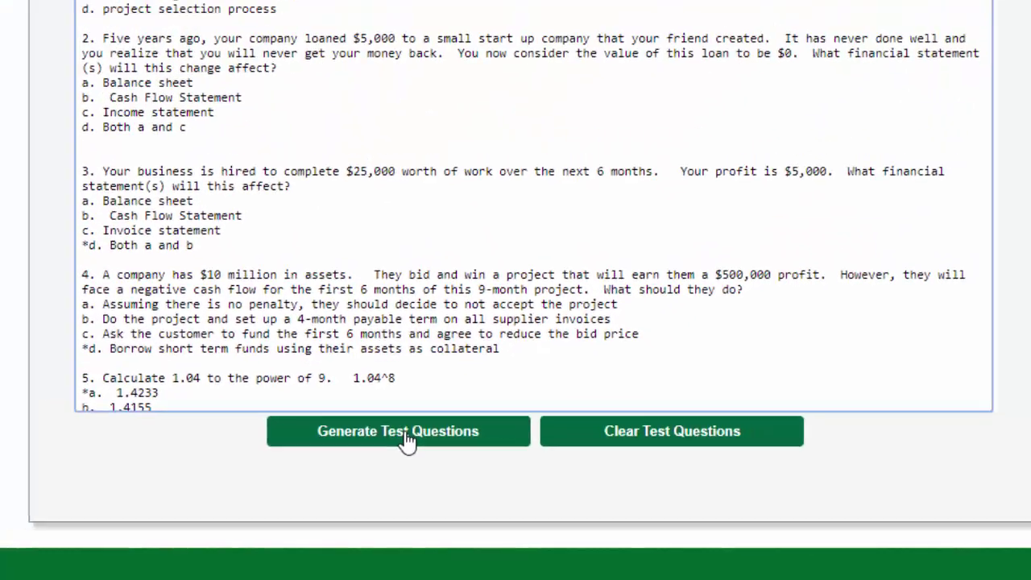
pyautogui.click(427, 395)
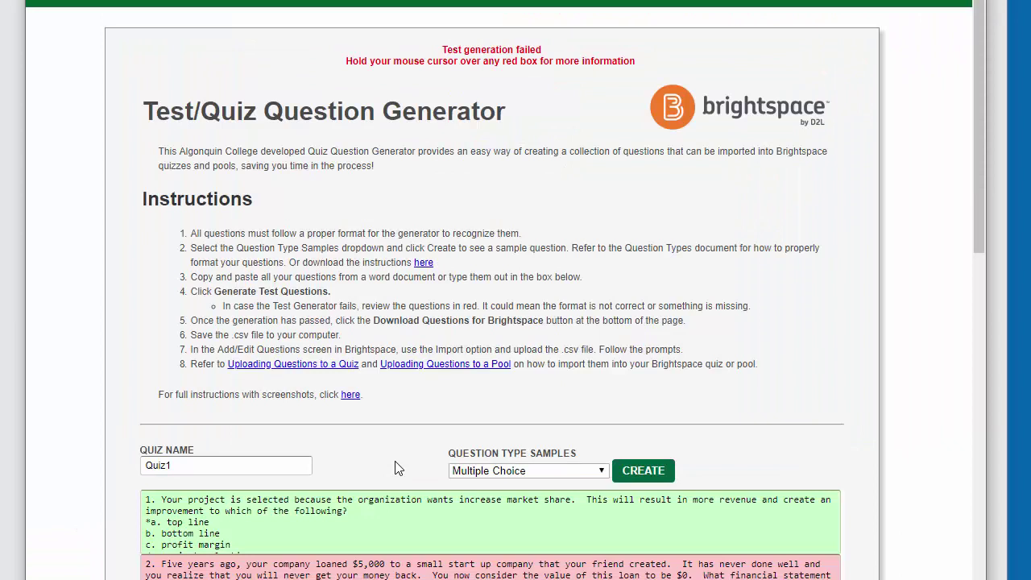
pyautogui.scroll(-2, 399, 468)
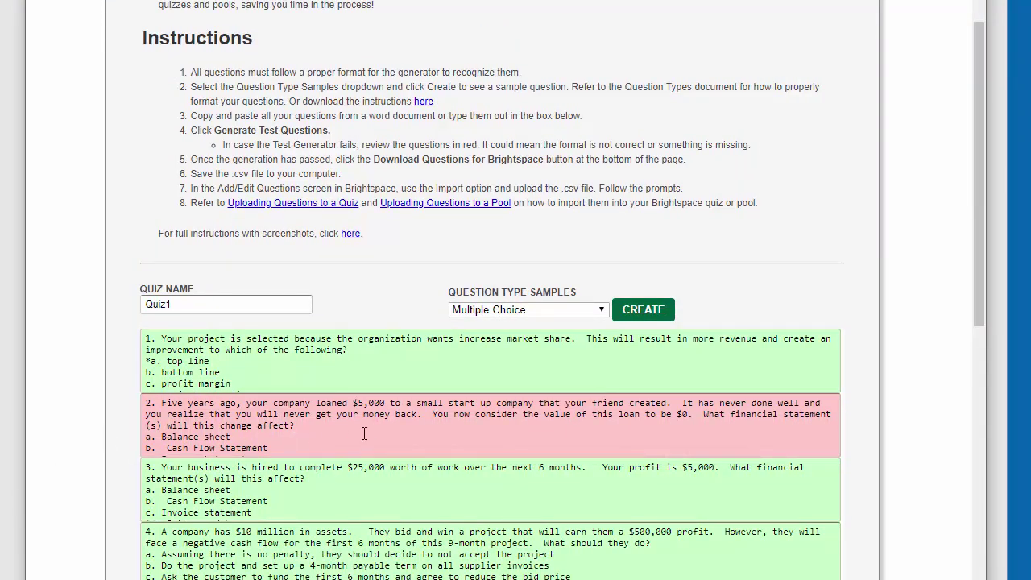
pyautogui.moveTo(384, 420)
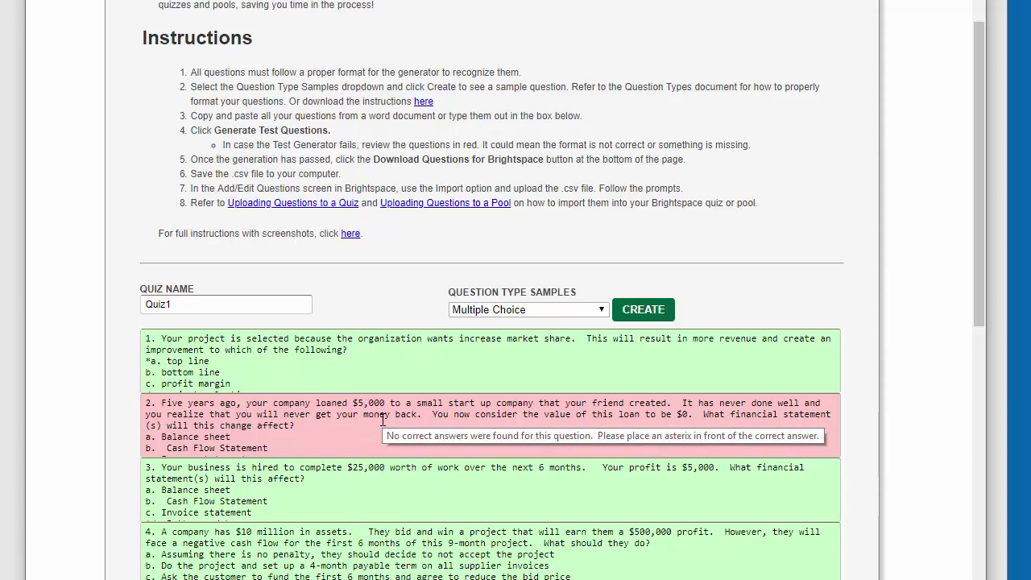
# - Mark answer a of question 2 as correct with an asterisk and add the missing number "9." before the unnumbered question
pyautogui.click(146, 439)
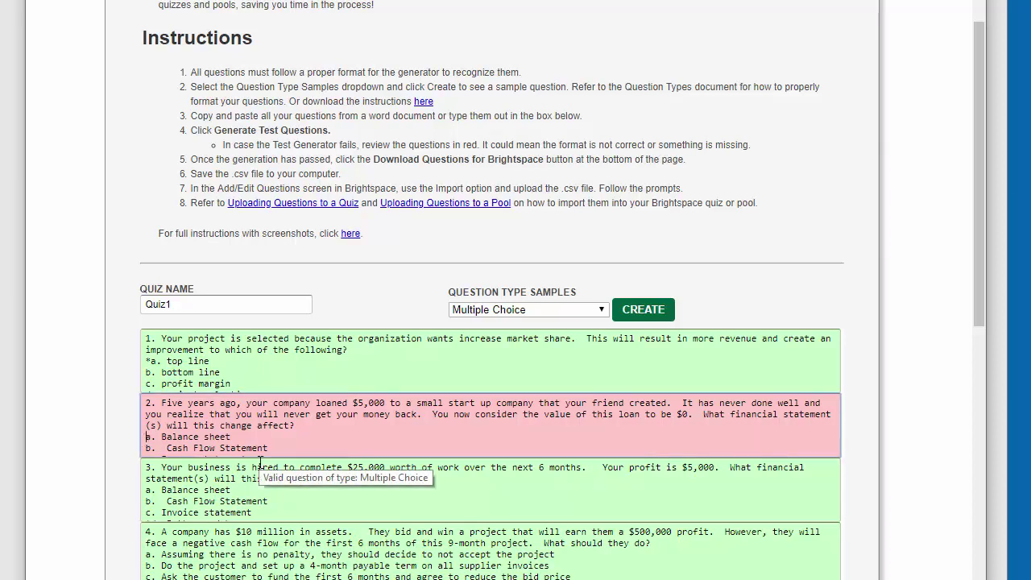
pyautogui.write('*')
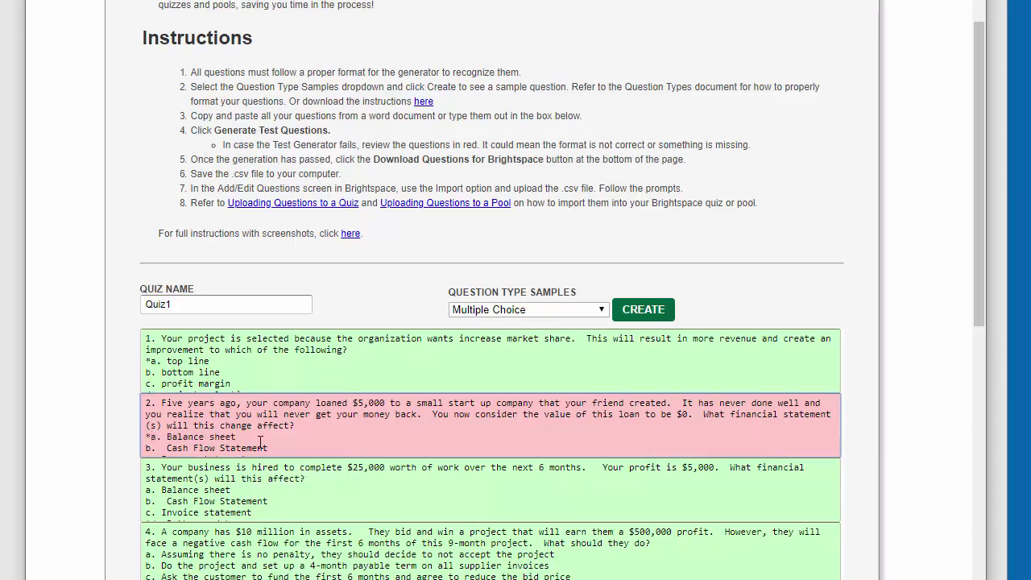
pyautogui.scroll(-5, 260, 442)
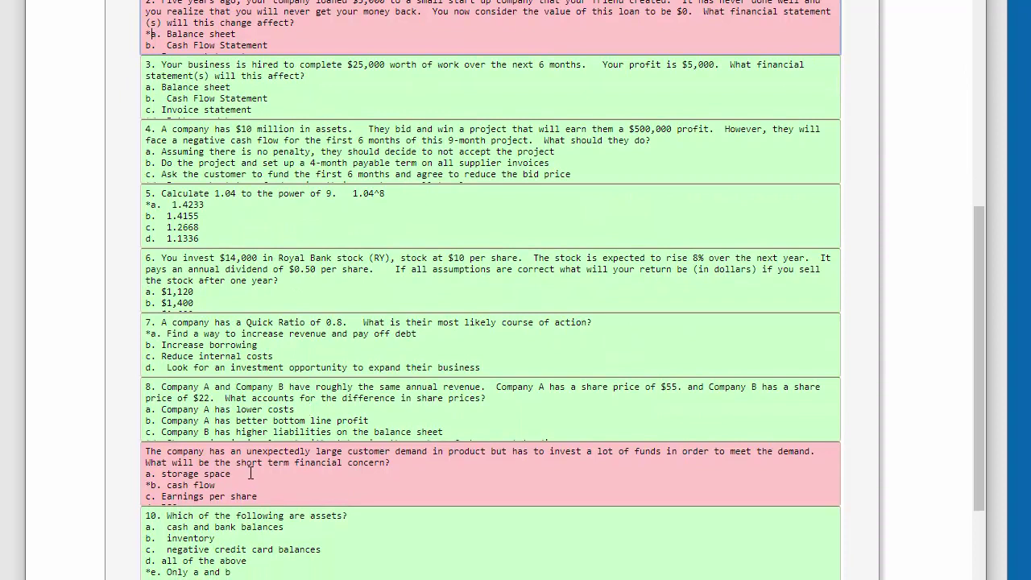
pyautogui.scroll(-1, 250, 474)
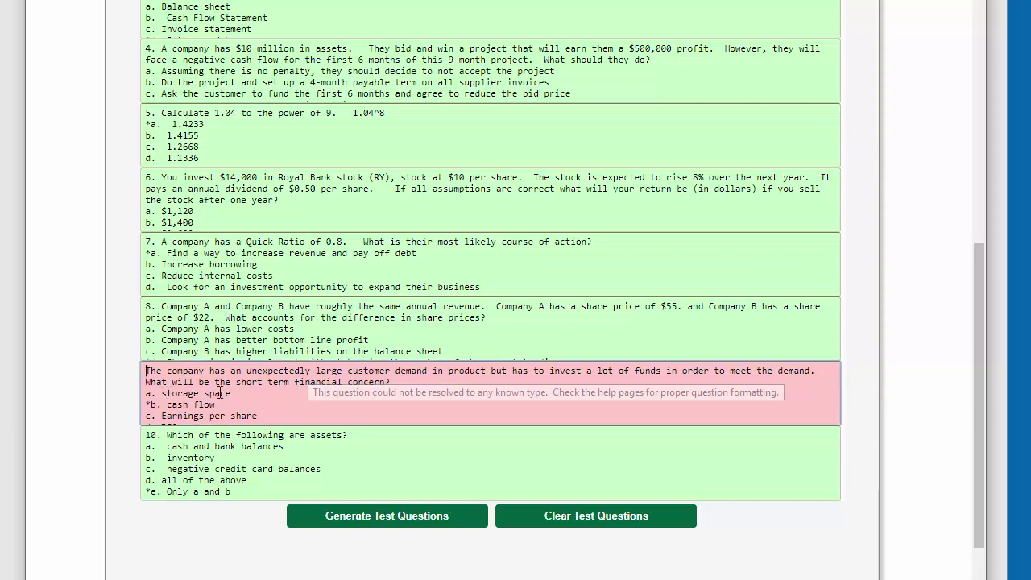
pyautogui.write('9.')
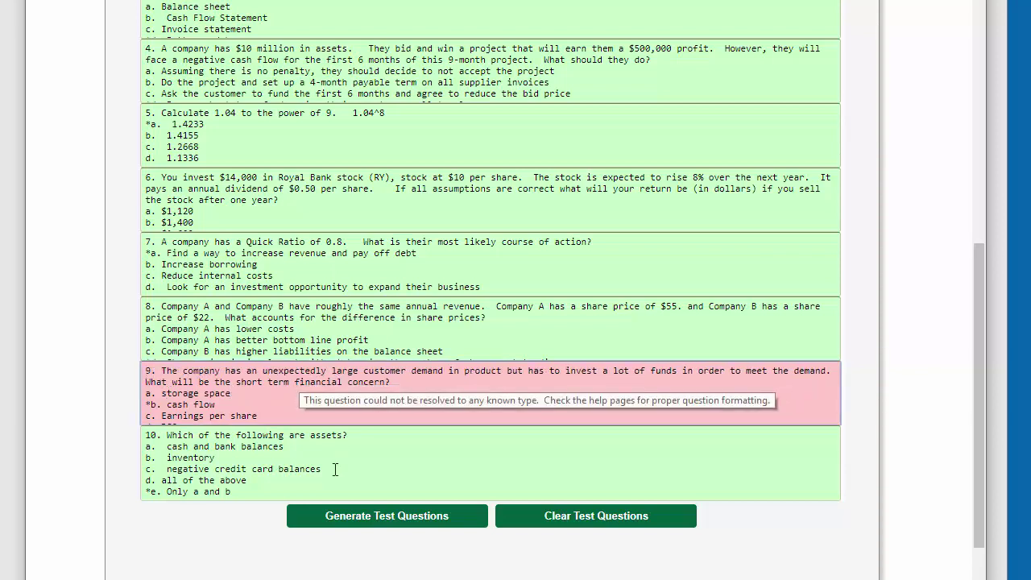
# - Regenerate the test questions and check the validation of each question through to question 10
pyautogui.click(394, 522)
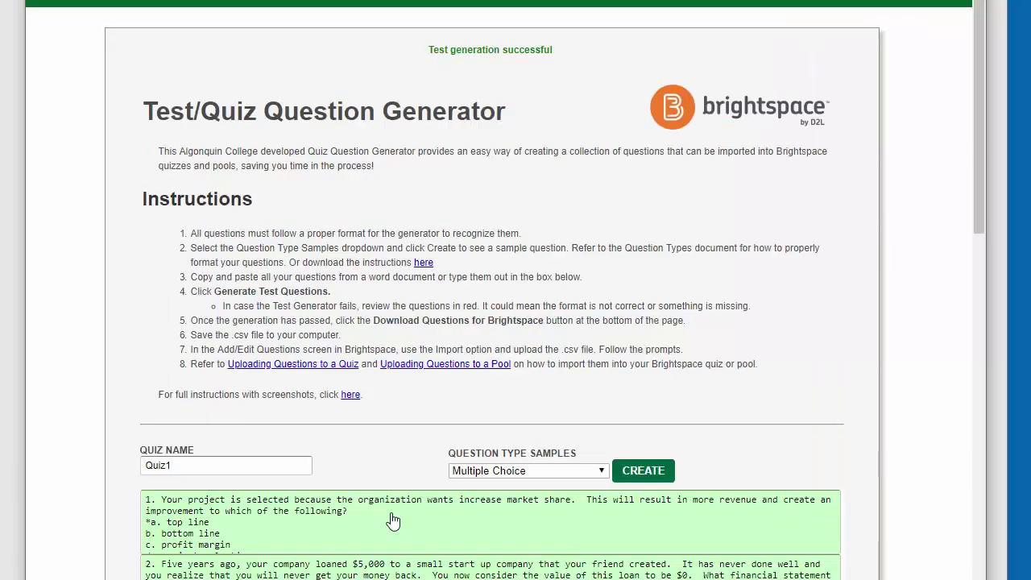
pyautogui.scroll(-7, 278, 382)
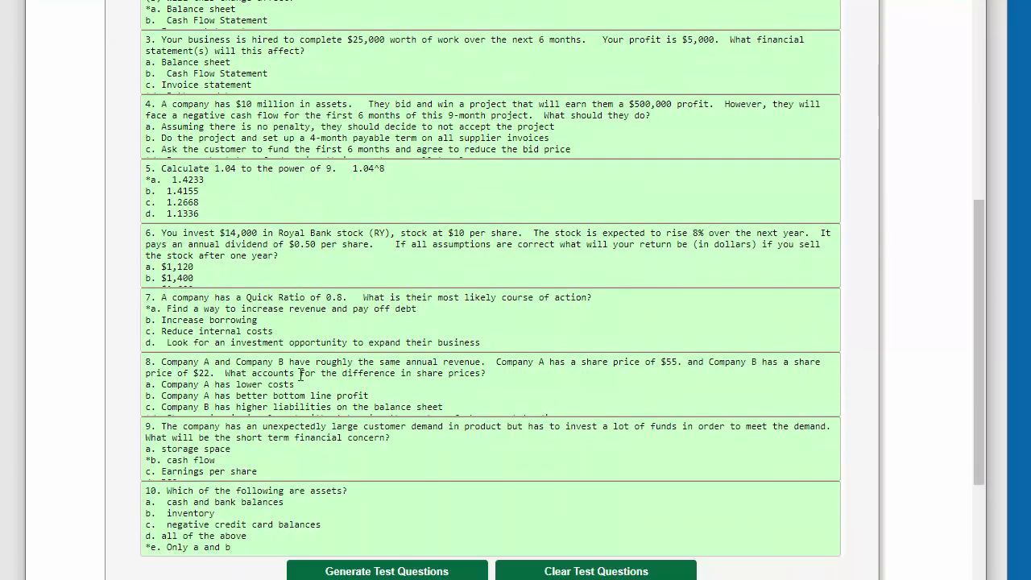
pyautogui.scroll(-2, 301, 374)
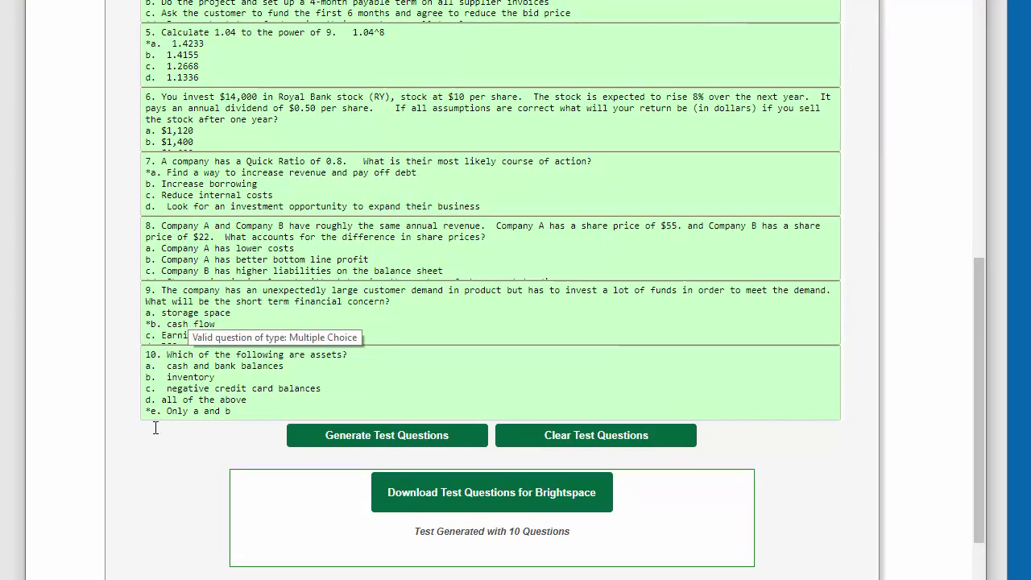
pyautogui.scroll(3, 165, 443)
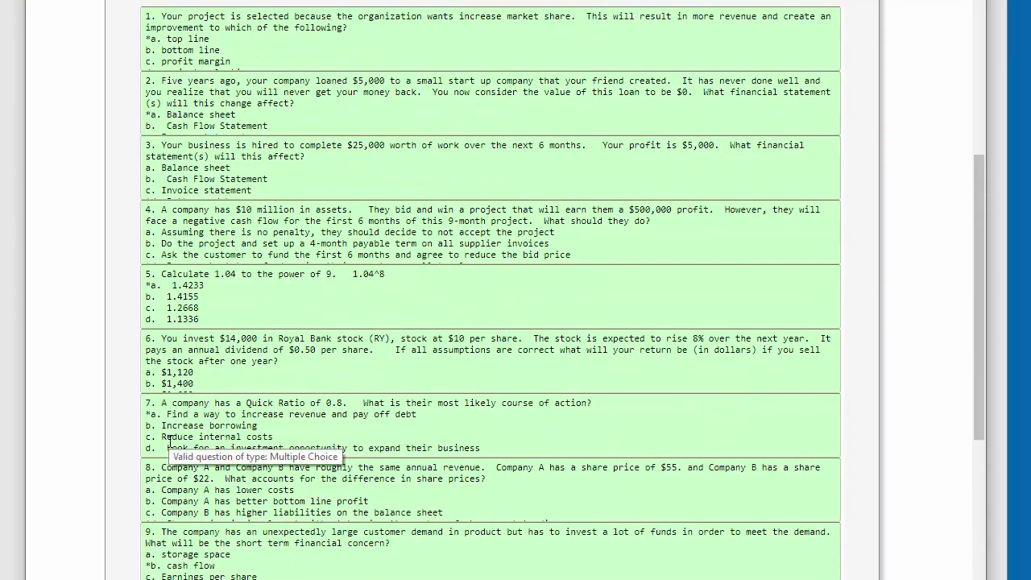
pyautogui.scroll(-3, 169, 443)
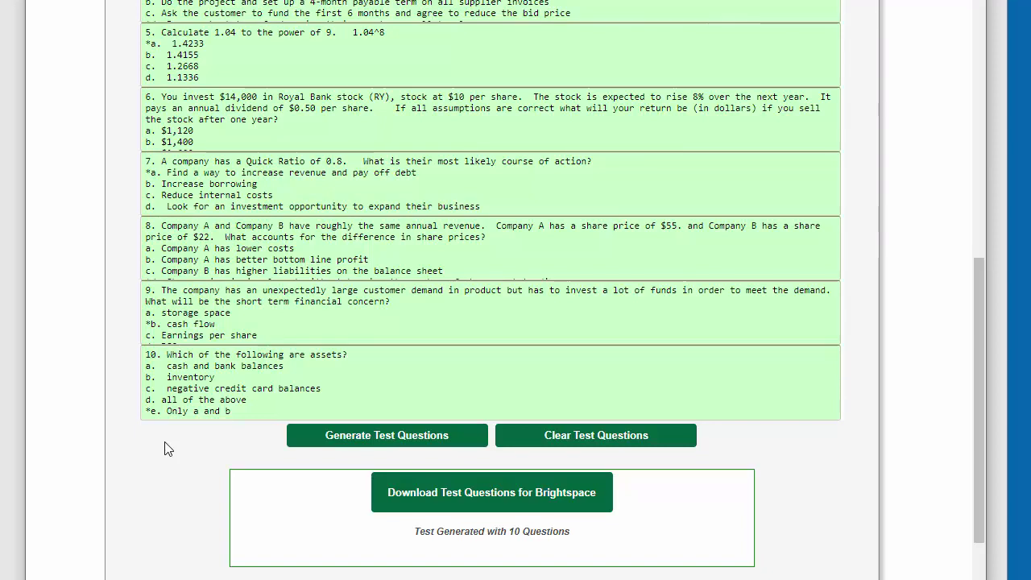
# - Download the test questions for Brightspace and show the downloaded CSV file in its folder
pyautogui.scroll(-3, 166, 447)
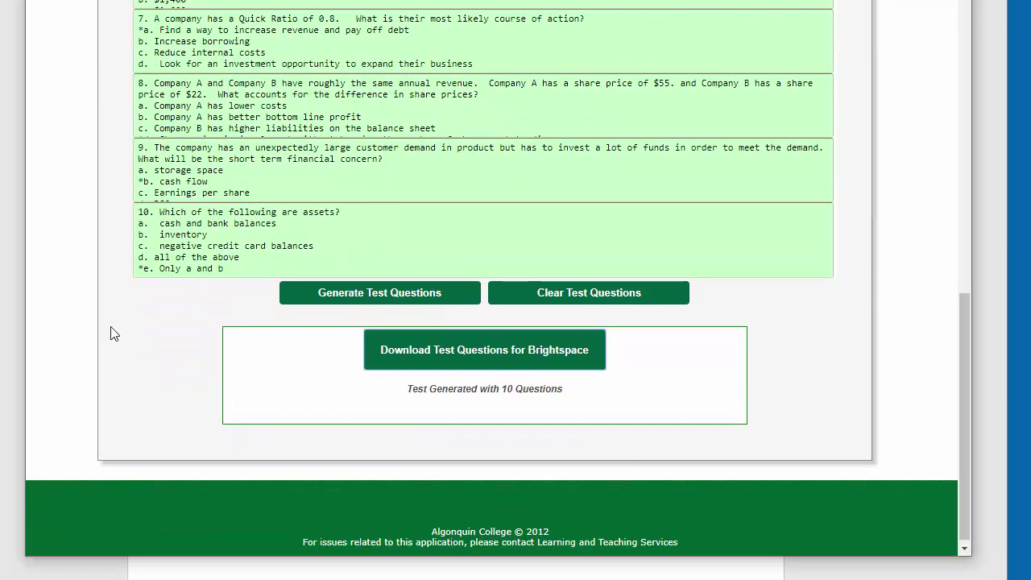
pyautogui.click(481, 353)
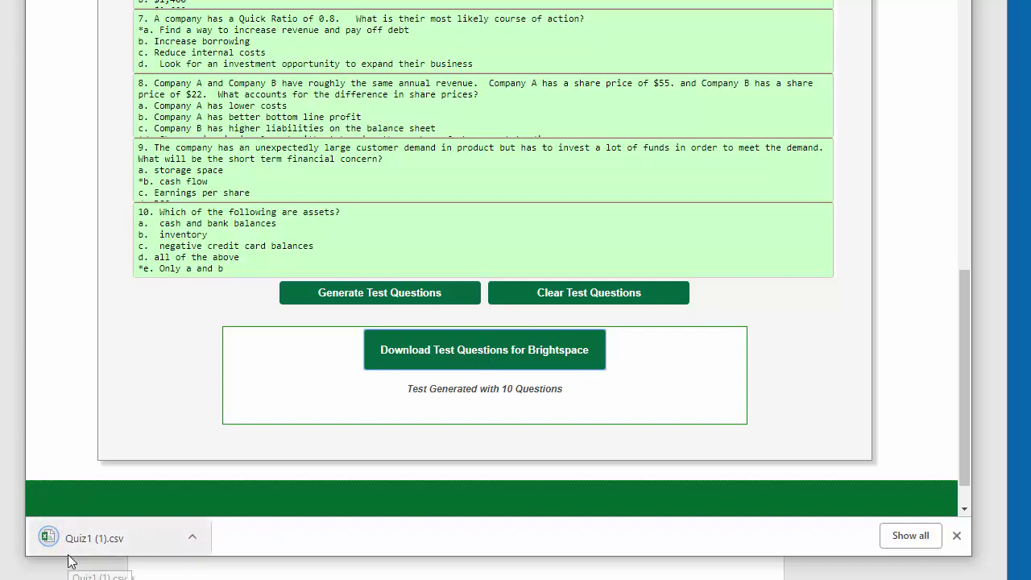
pyautogui.click(193, 540)
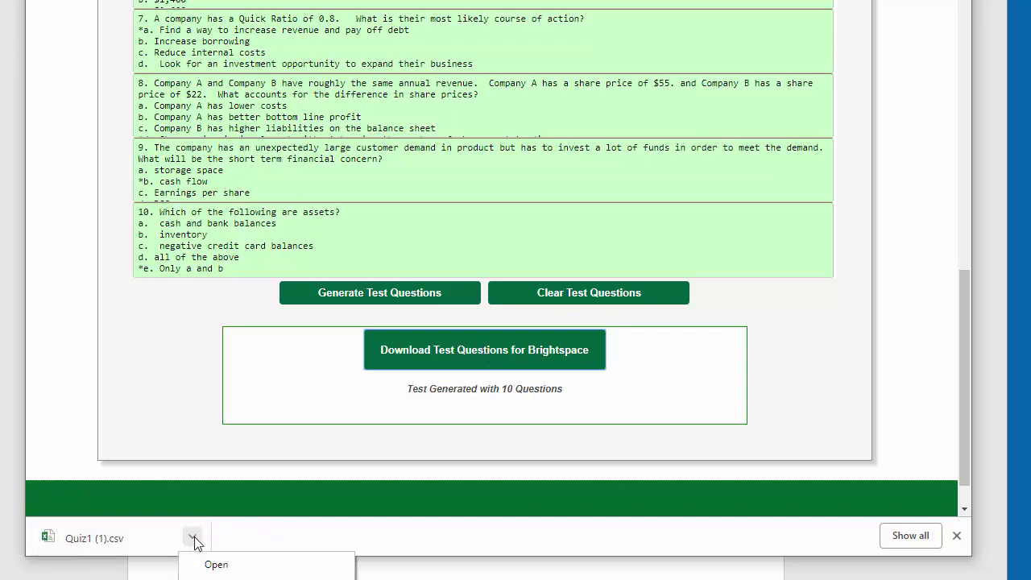
pyautogui.click(202, 577)
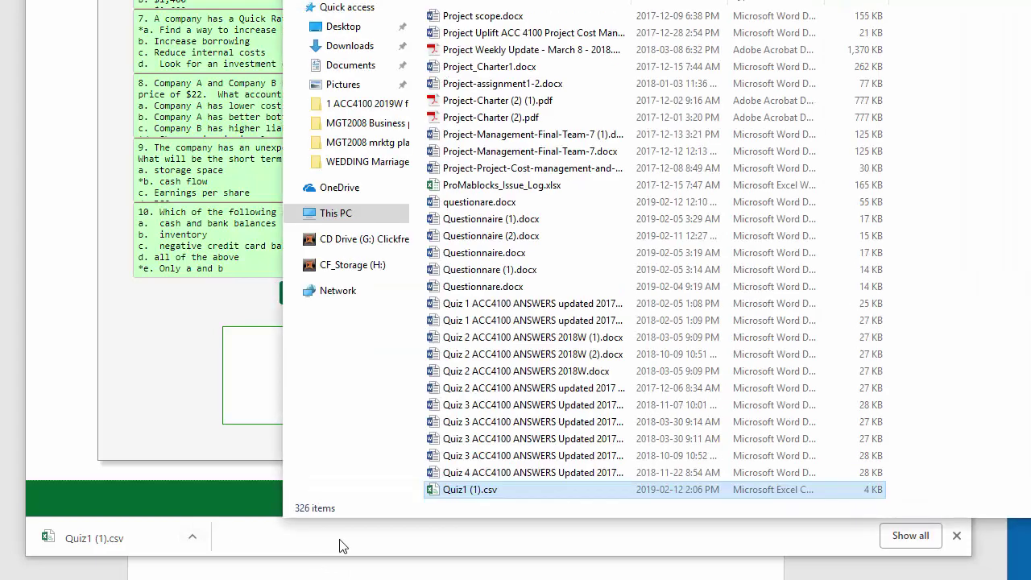
# - Move Quiz1 (1).csv from the download folder to the desktop, clear the open windows away, and reposition its icon near the other desktop files
pyautogui.moveTo(488, 491); pyautogui.dragTo(524, 579)
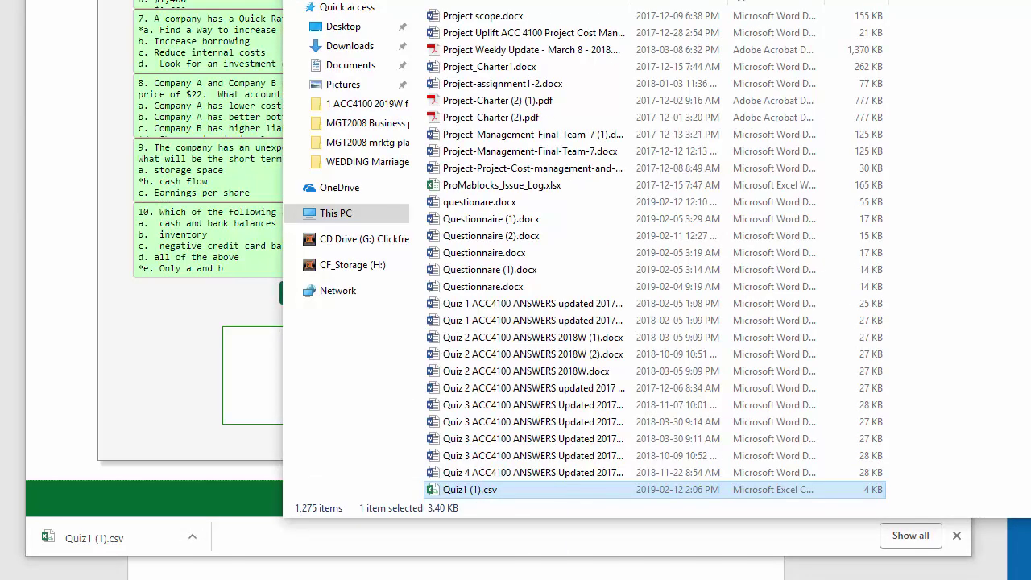
pyautogui.moveTo(524, 579); pyautogui.dragTo(1027, 564)
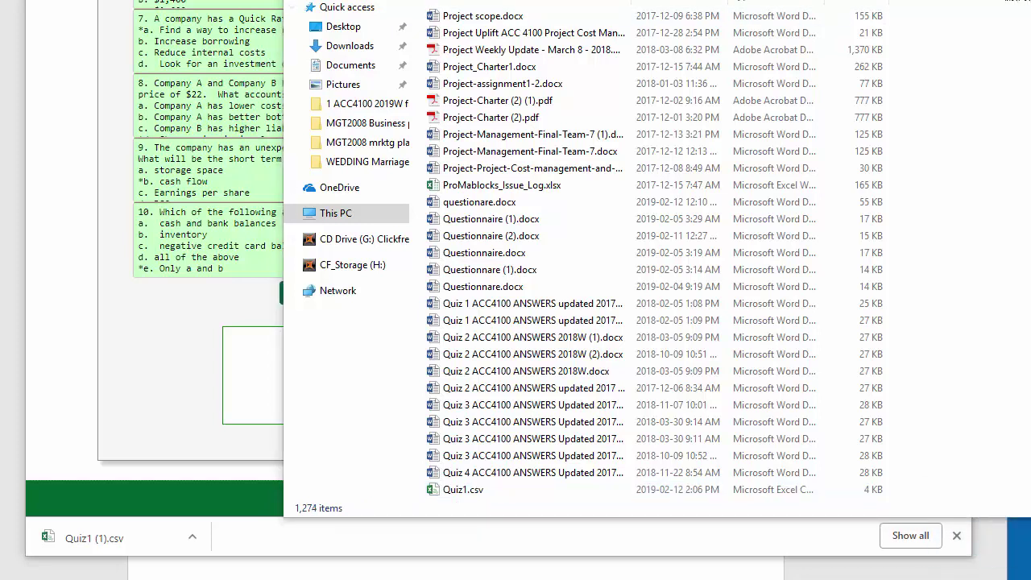
pyautogui.hotkey('alt', 'F4')
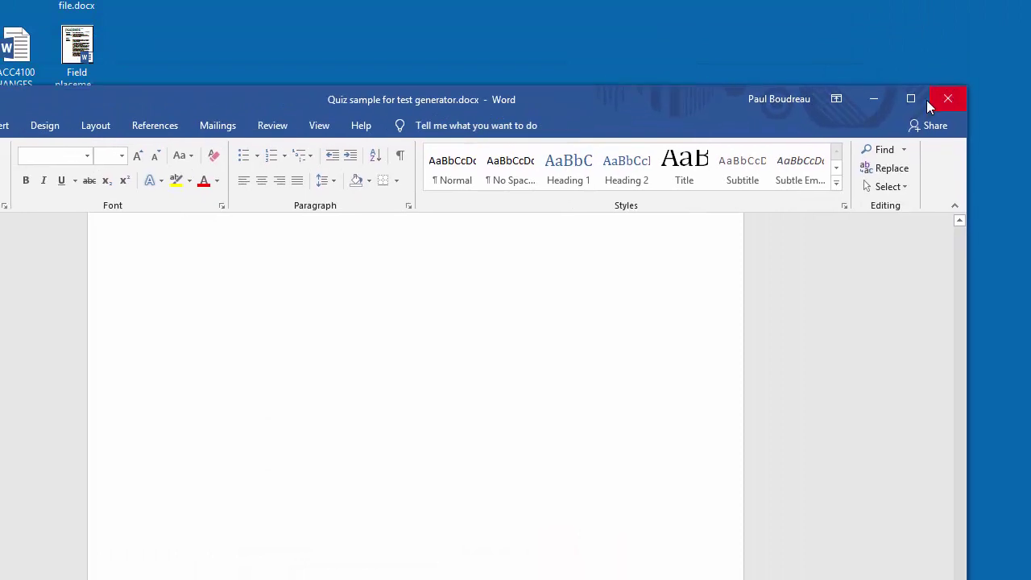
pyautogui.click(872, 100)
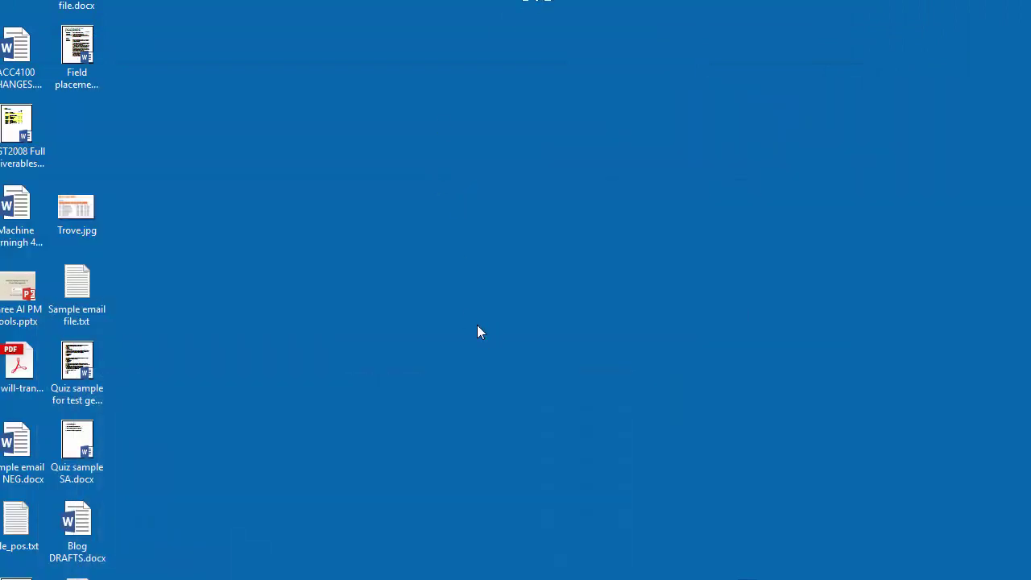
pyautogui.moveTo(725, 576); pyautogui.dragTo(361, 330)
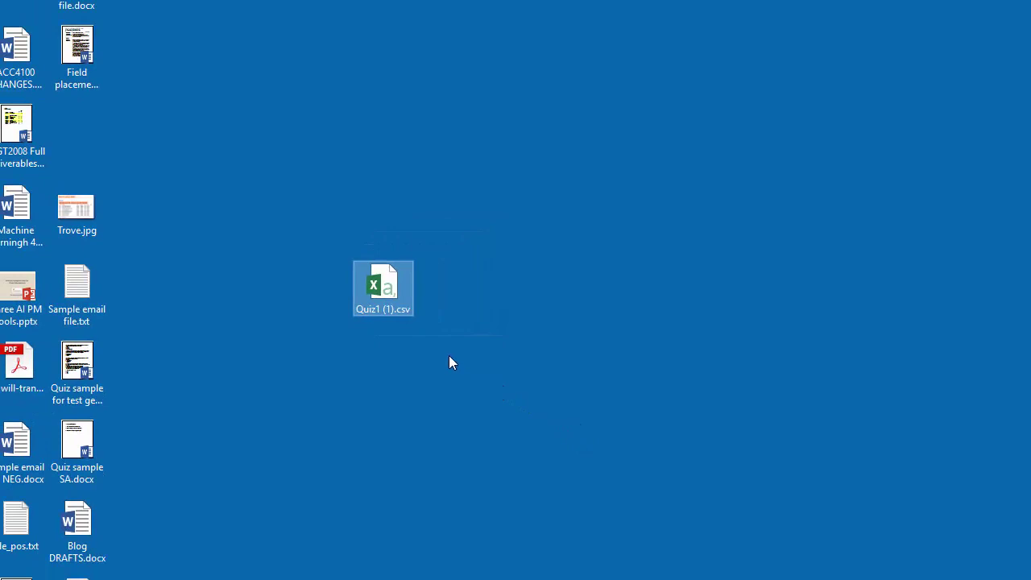
pyautogui.moveTo(386, 286); pyautogui.dragTo(191, 133)
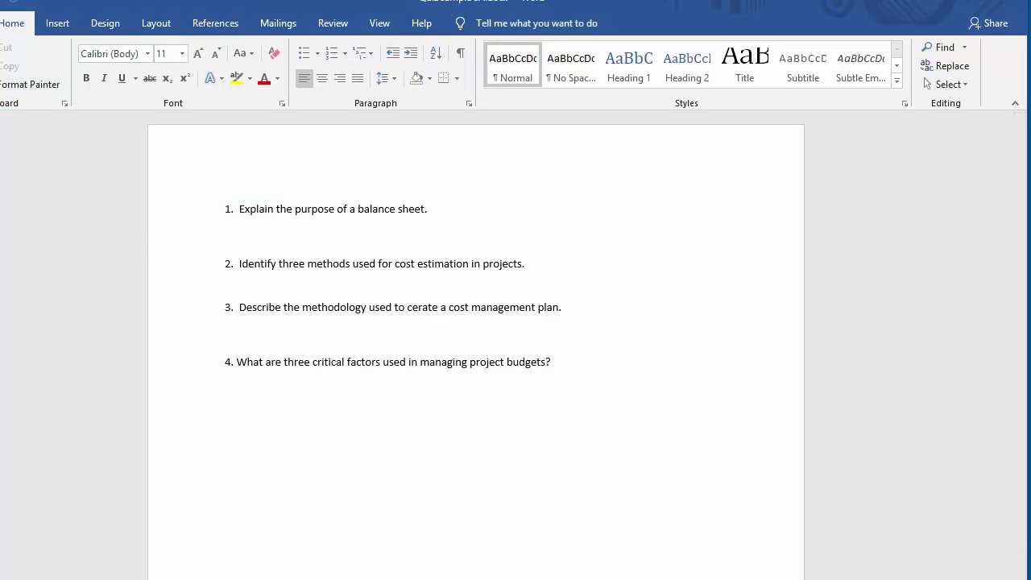
# - Switch to the Brightspace course page in the browser and open the Test Question Generator's question entry form
pyautogui.hotkey('alt', 'Tab')
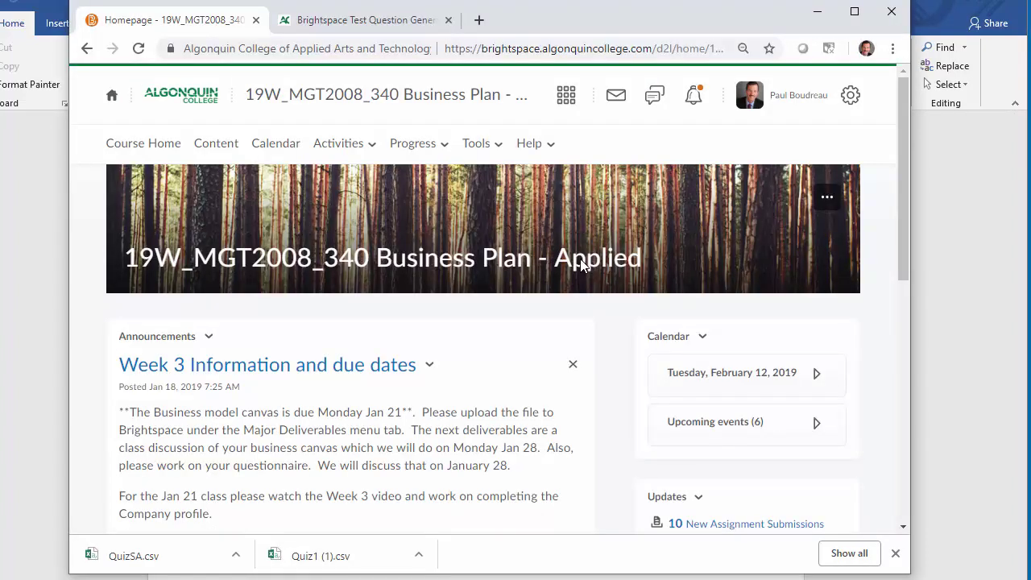
pyautogui.click(476, 146)
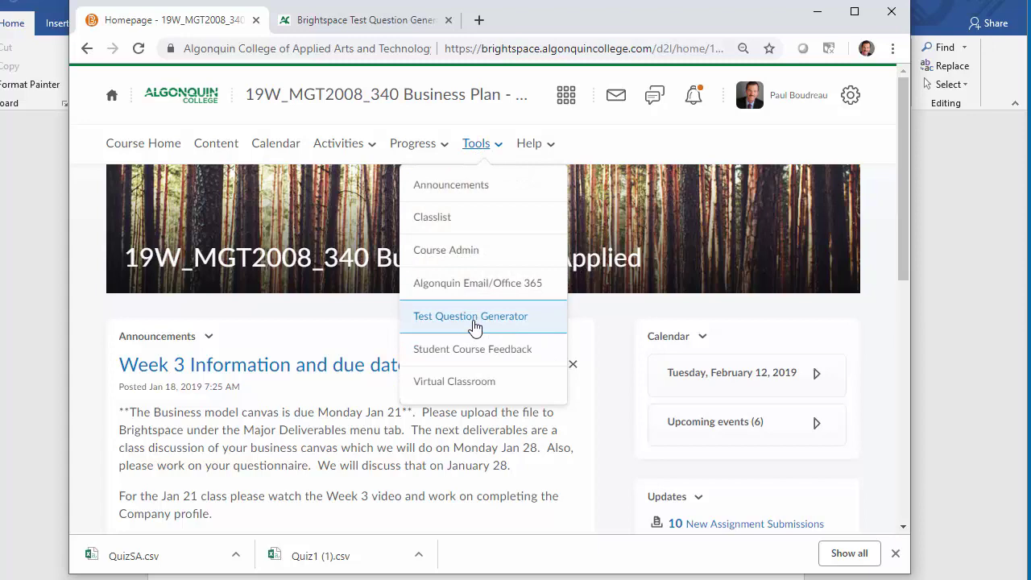
pyautogui.click(475, 316)
pyautogui.scroll(-4, 494, 333)
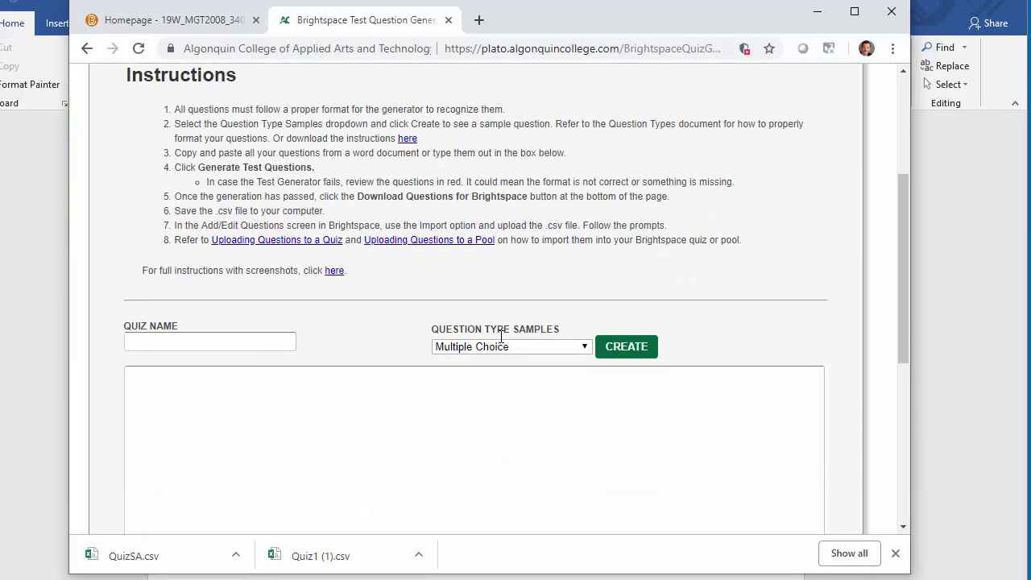
# - Name the quiz "Quiz SA" and choose Essay/Written Response as the question type sample
pyautogui.click(173, 259)
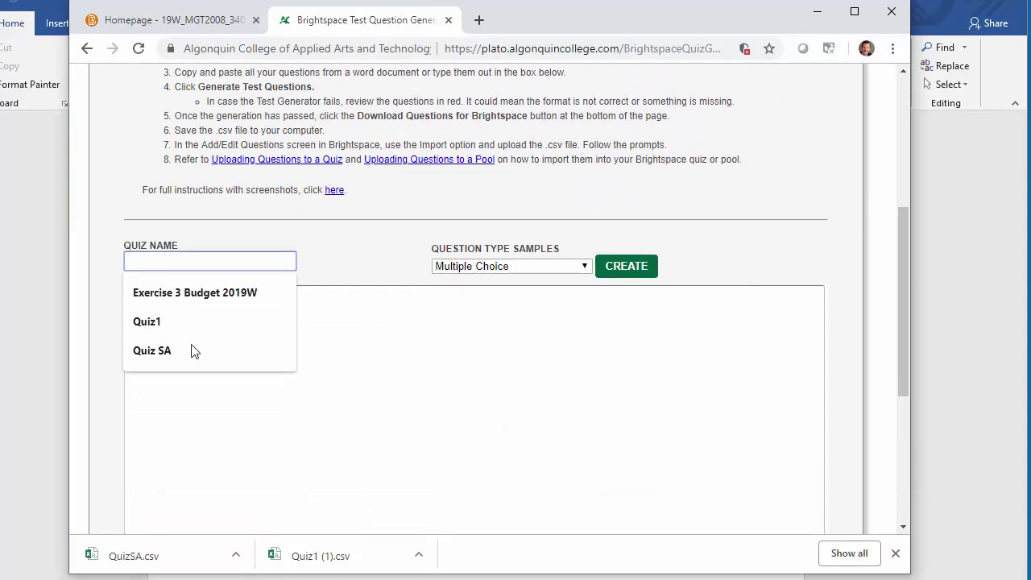
pyautogui.click(158, 351)
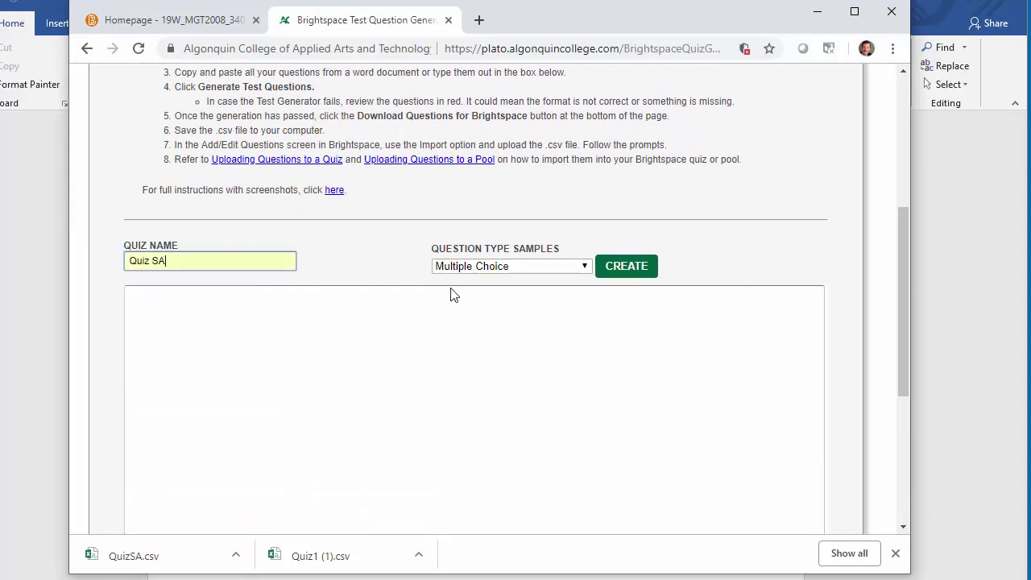
pyautogui.click(585, 267)
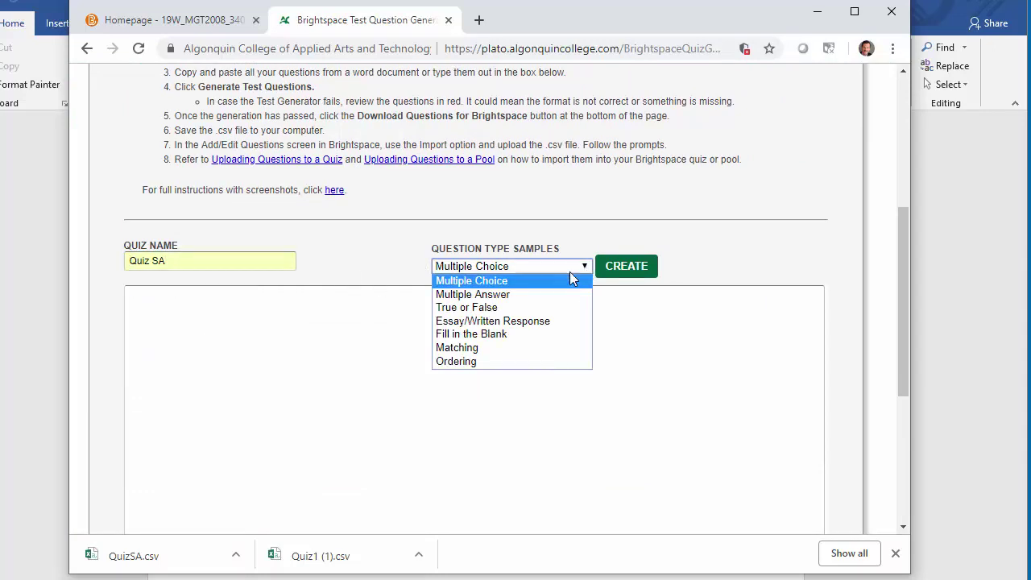
pyautogui.click(548, 322)
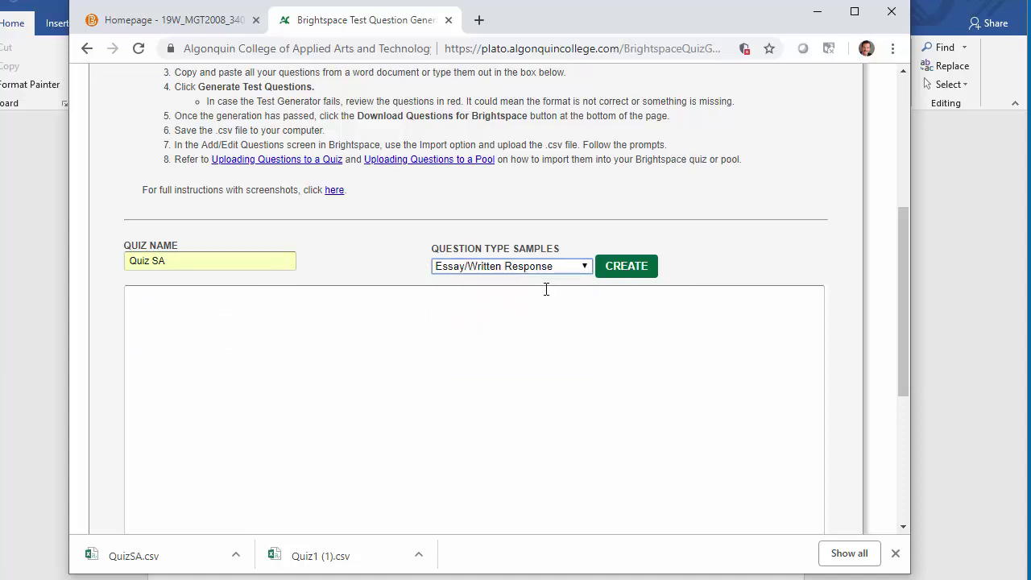
# - Copy all four short-answer questions from the Word document into the generator's question box
pyautogui.hotkey('alt', 'Tab')
pyautogui.moveTo(201, 211); pyautogui.dragTo(566, 385)
pyautogui.hotkey('ctrl', 'c')
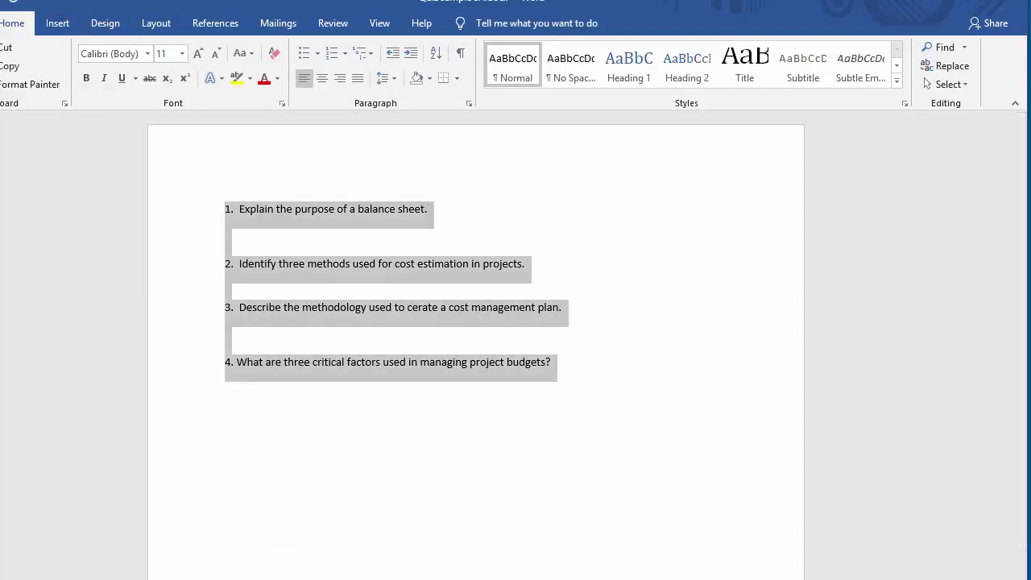
pyautogui.hotkey('alt', 'Tab')
pyautogui.click(169, 309)
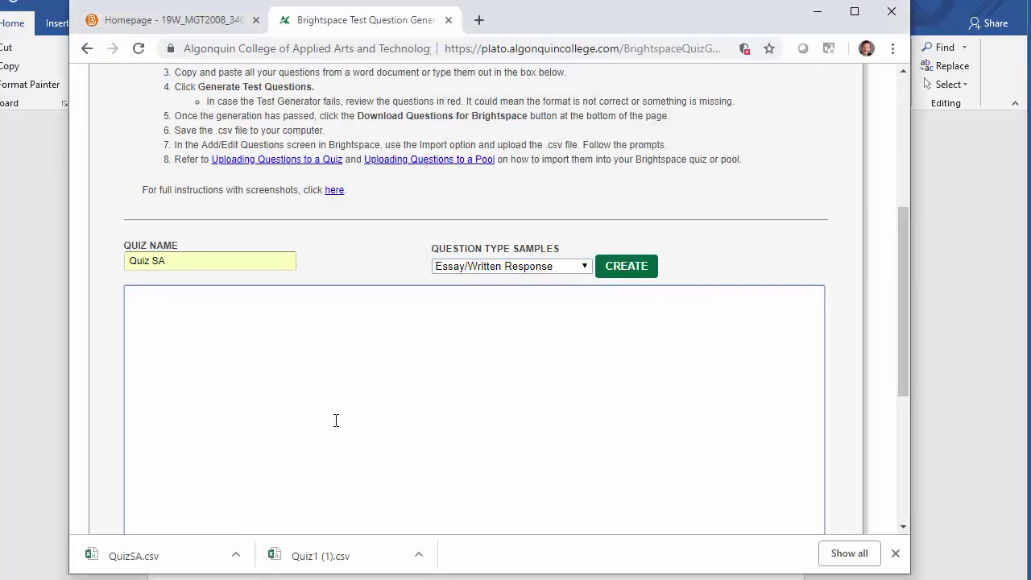
pyautogui.hotkey('ctrl', 'v')
pyautogui.scroll(-3, 575, 424)
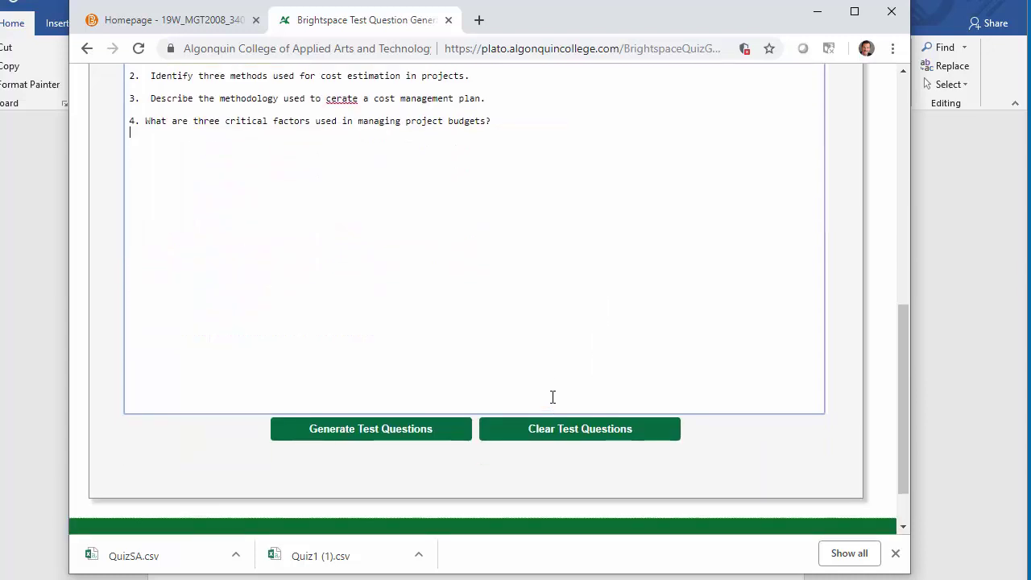
# - Generate the test questions, dismiss the browser's downloads bar, and check the validation of the four questions
pyautogui.click(363, 432)
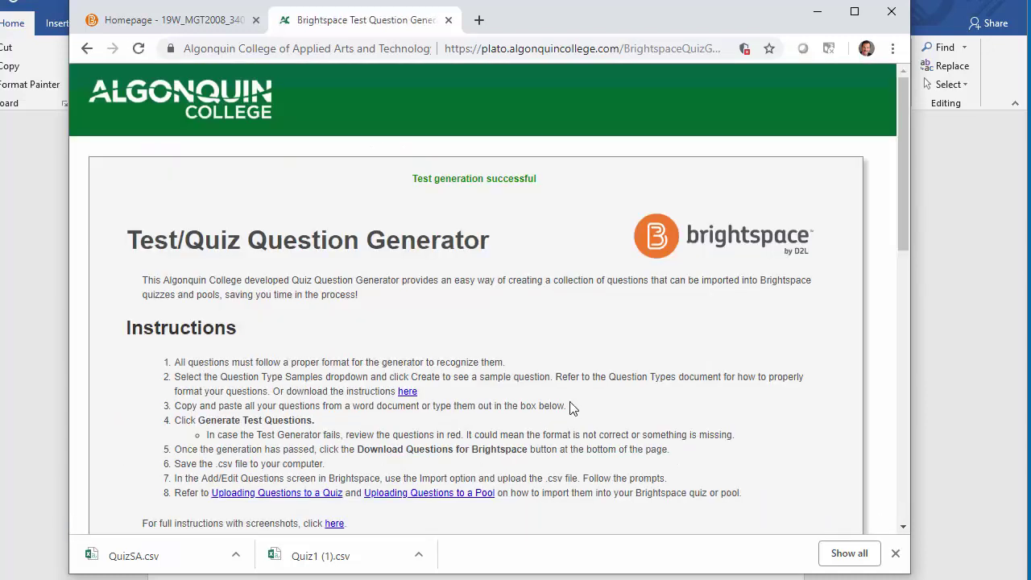
pyautogui.click(896, 557)
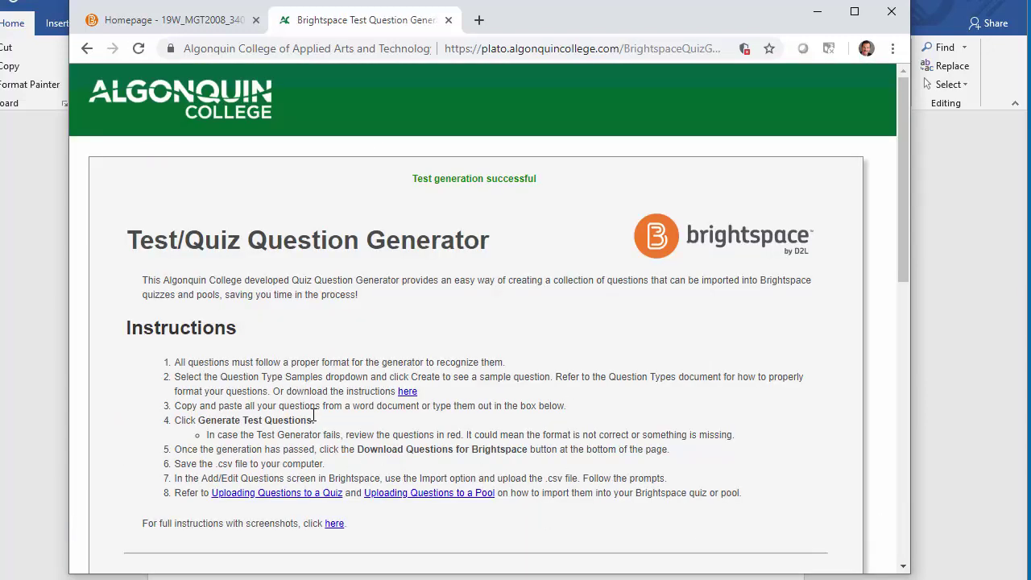
pyautogui.scroll(-3, 448, 475)
pyautogui.scroll(-2, 447, 473)
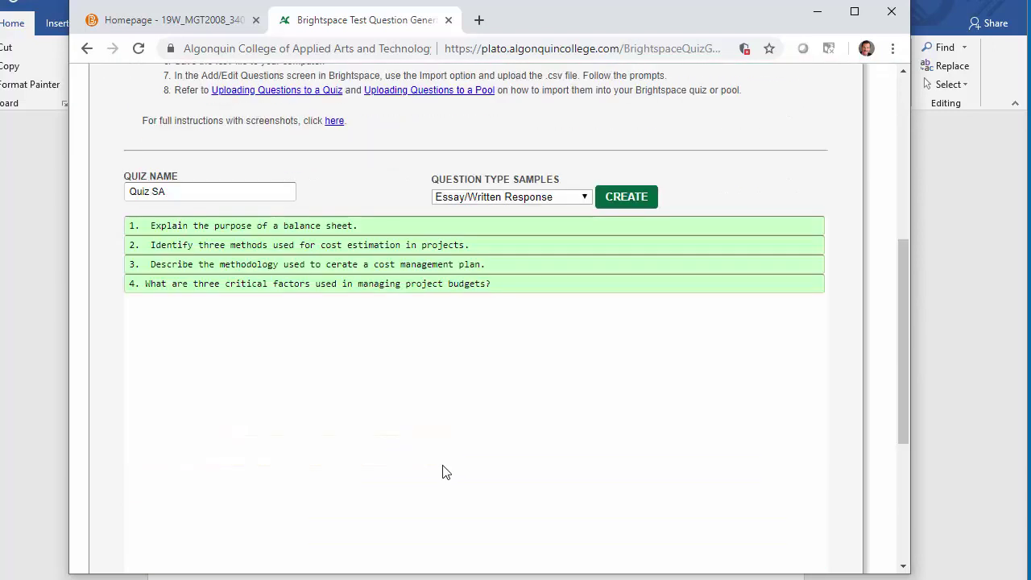
pyautogui.scroll(-3, 446, 473)
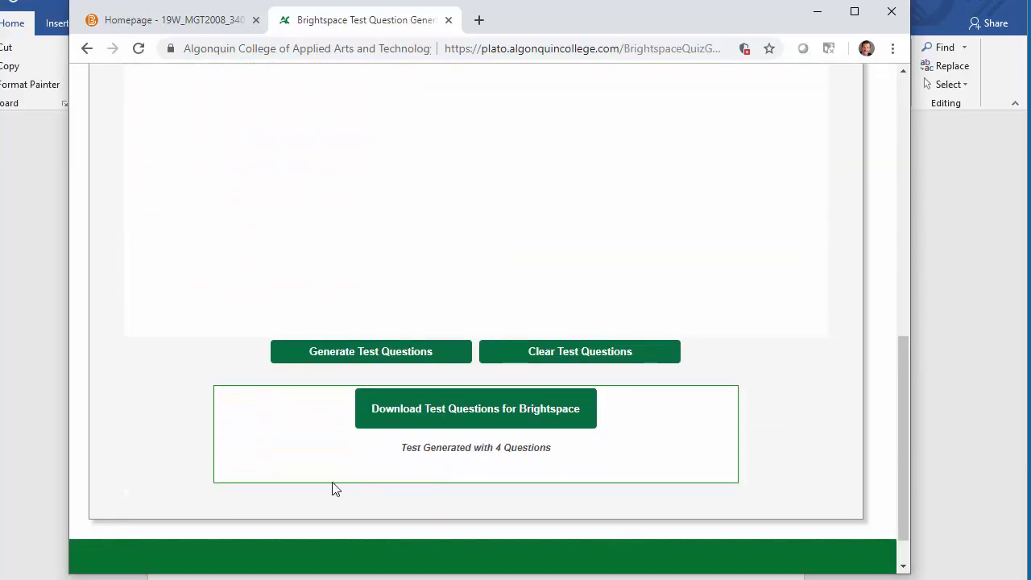
# - Download the short-answer test questions for Brightspace, show QuizSA.csv in its download folder, and delete that copy
pyautogui.click(461, 417)
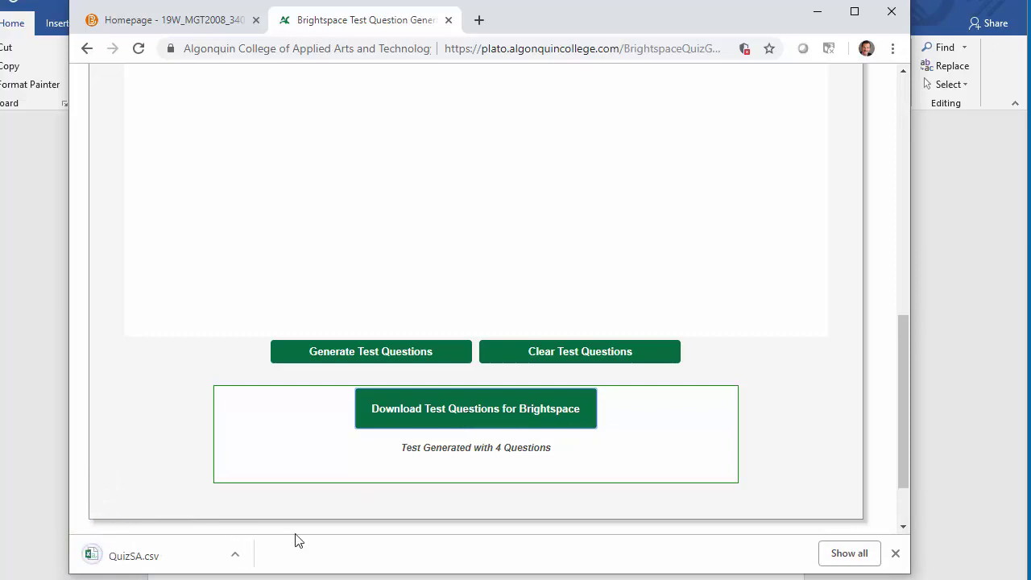
pyautogui.click(236, 556)
pyautogui.click(290, 579)
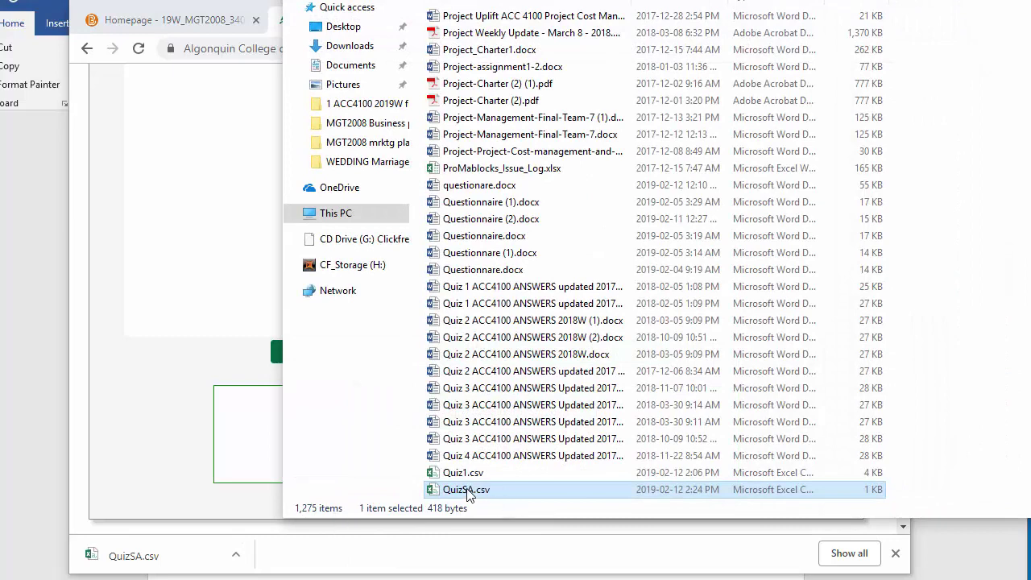
pyautogui.press('Delete')
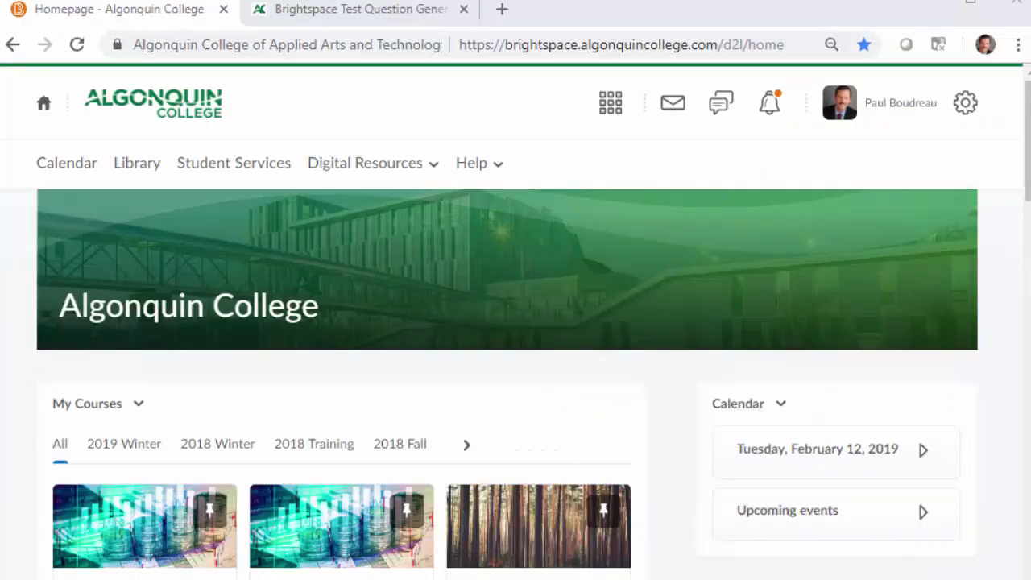
# - Open the quiz management page of the 19W_MGT2008_340 Business Plan - Applied course
pyautogui.click(538, 524)
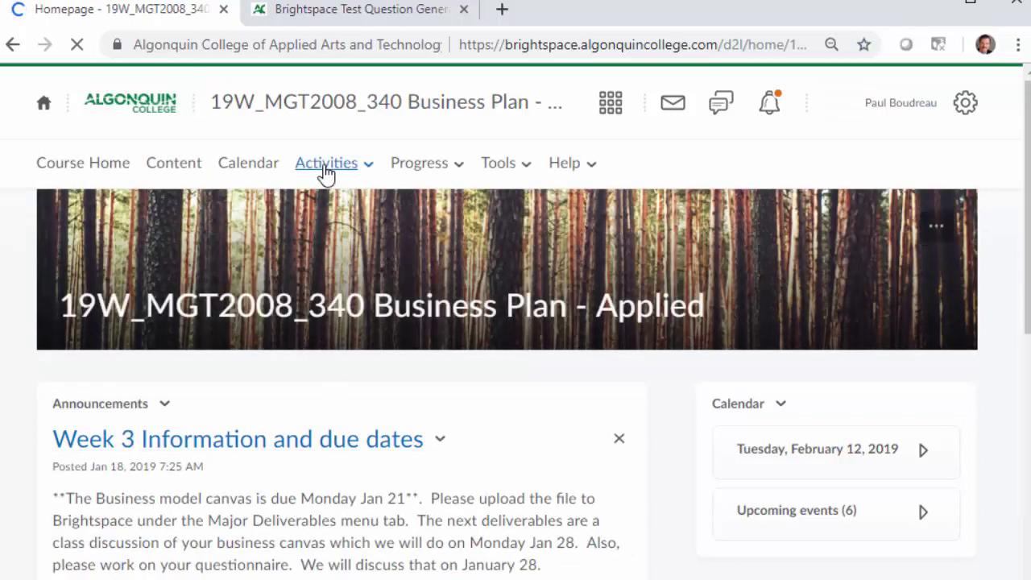
pyautogui.click(327, 168)
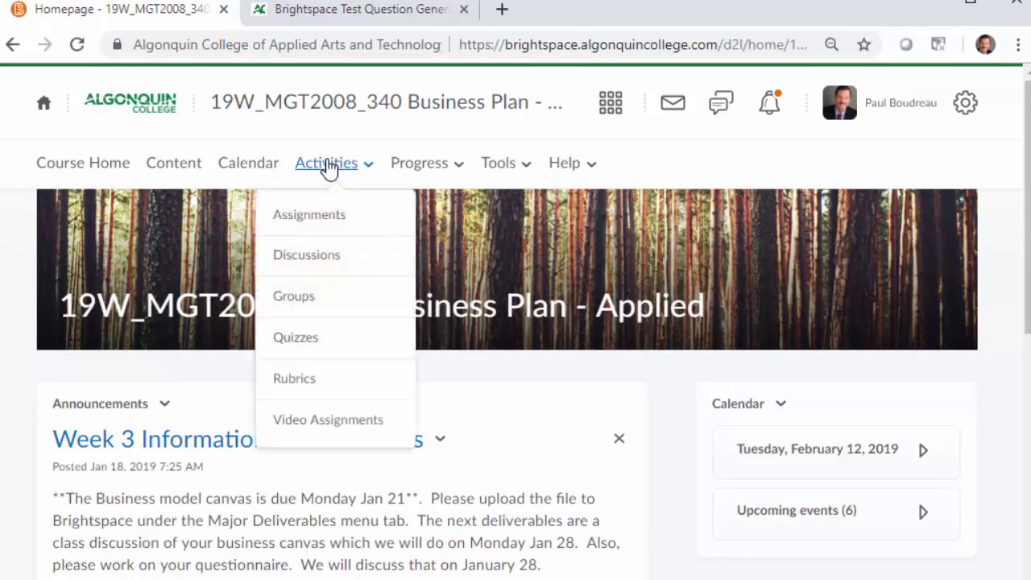
pyautogui.click(299, 345)
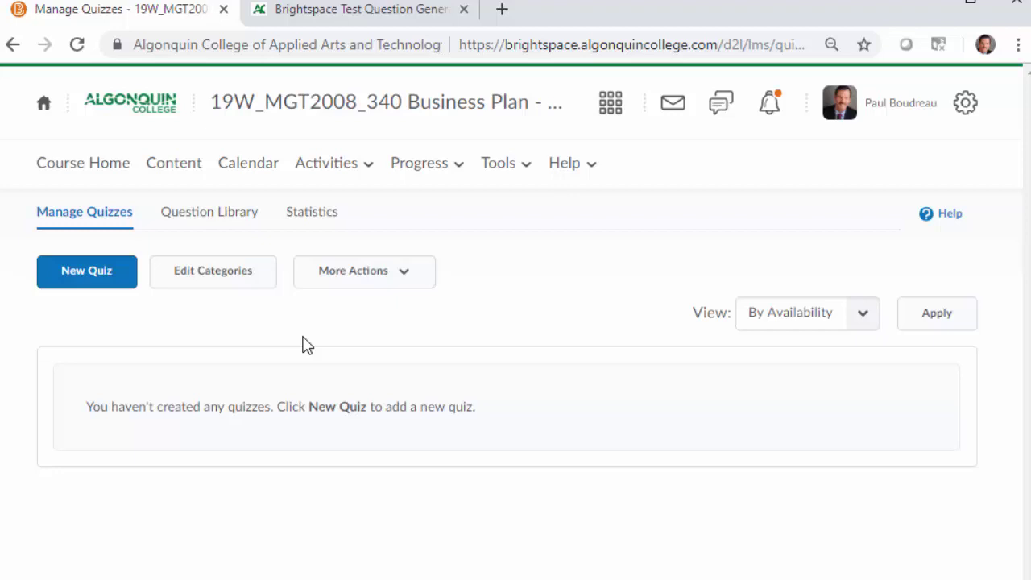
# - Start a new quiz named "Quiz 1" and open its questions for adding and editing
pyautogui.click(85, 277)
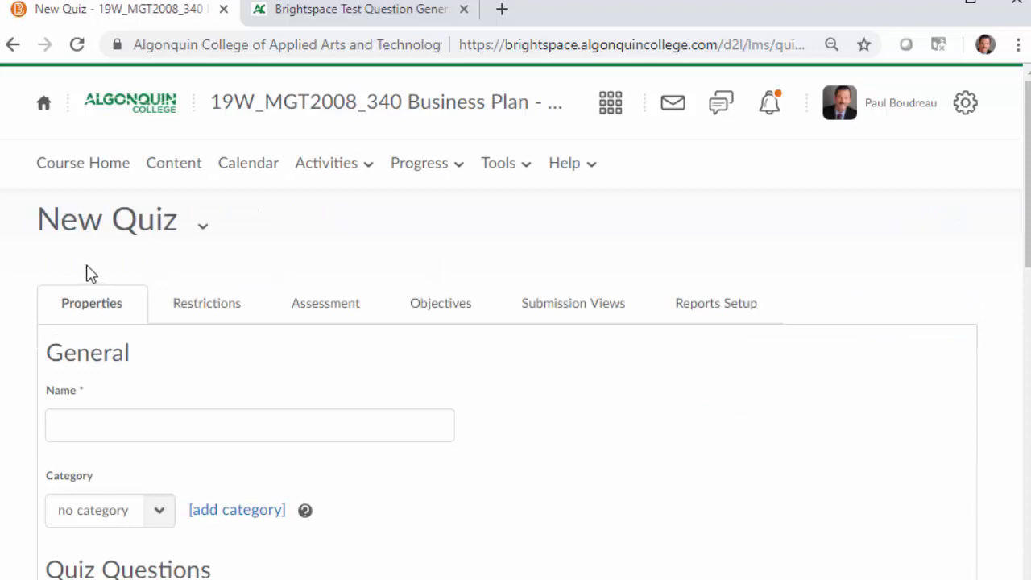
pyautogui.click(104, 424)
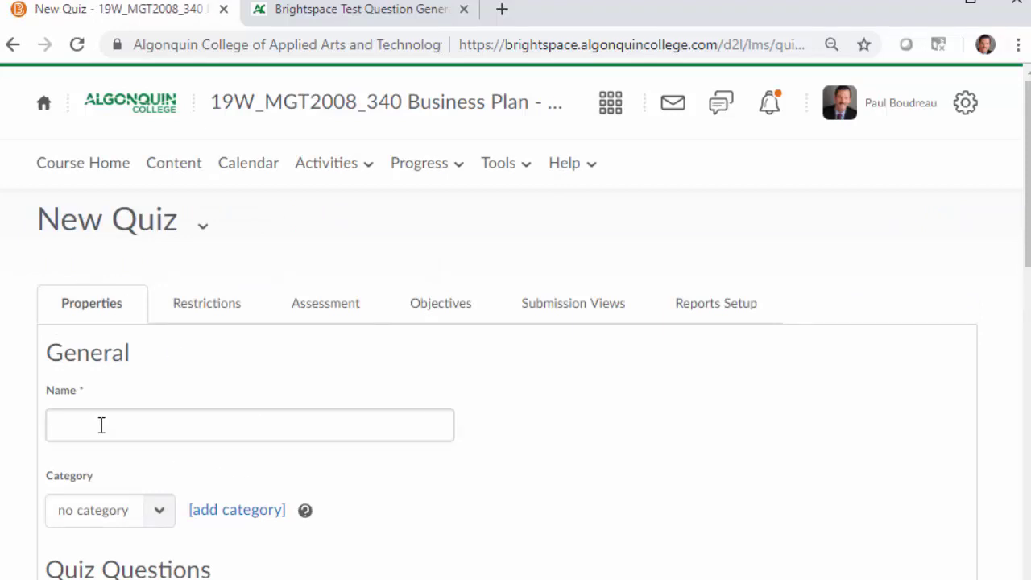
pyautogui.write('Quiz 1')
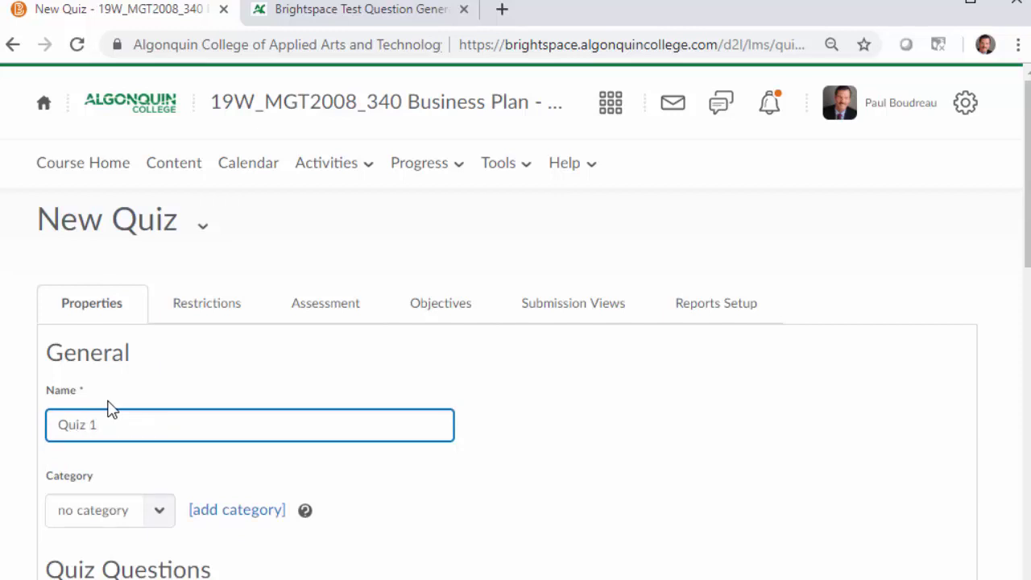
pyautogui.scroll(-3, 465, 538)
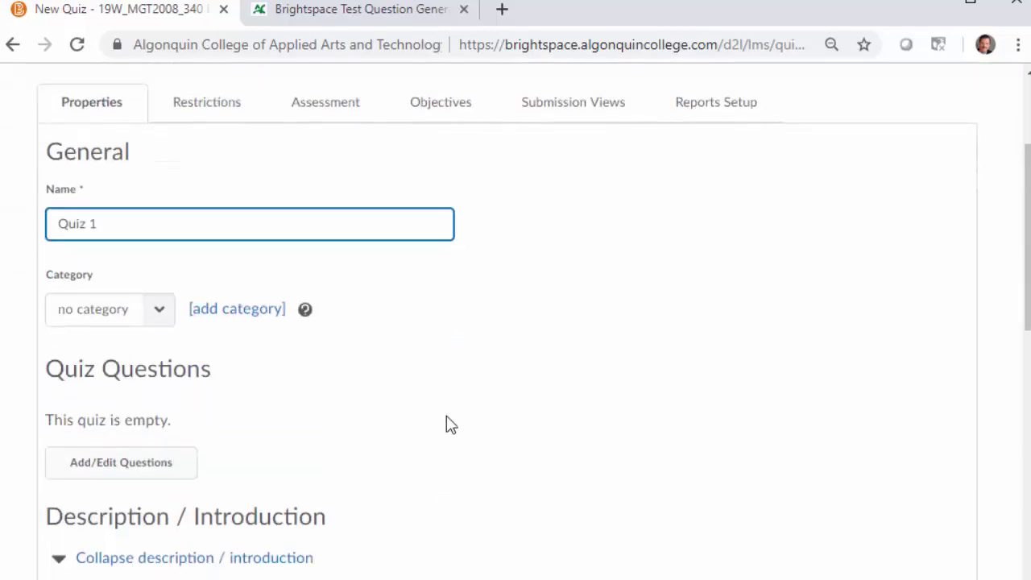
pyautogui.scroll(-1, 460, 465)
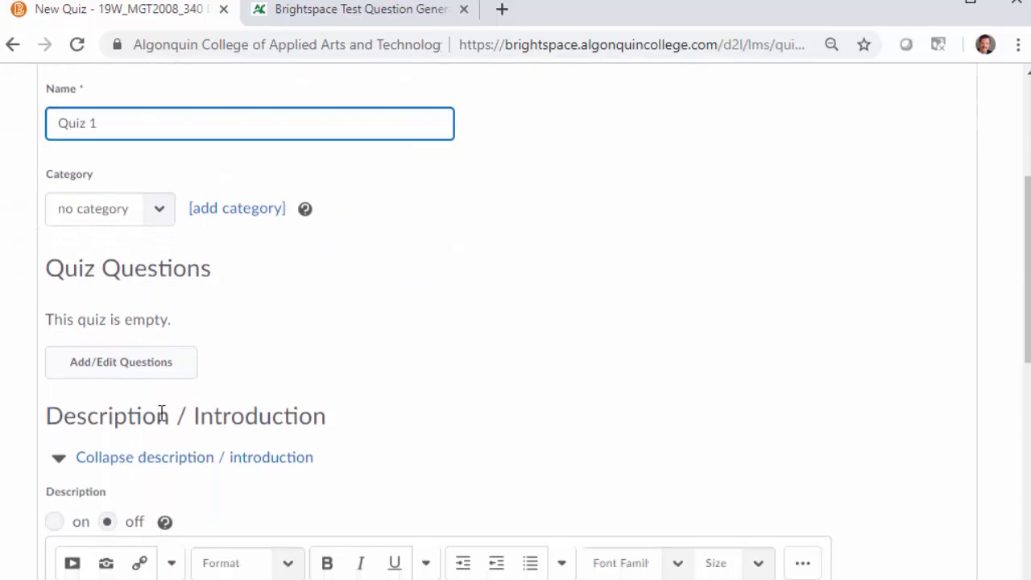
pyautogui.click(106, 369)
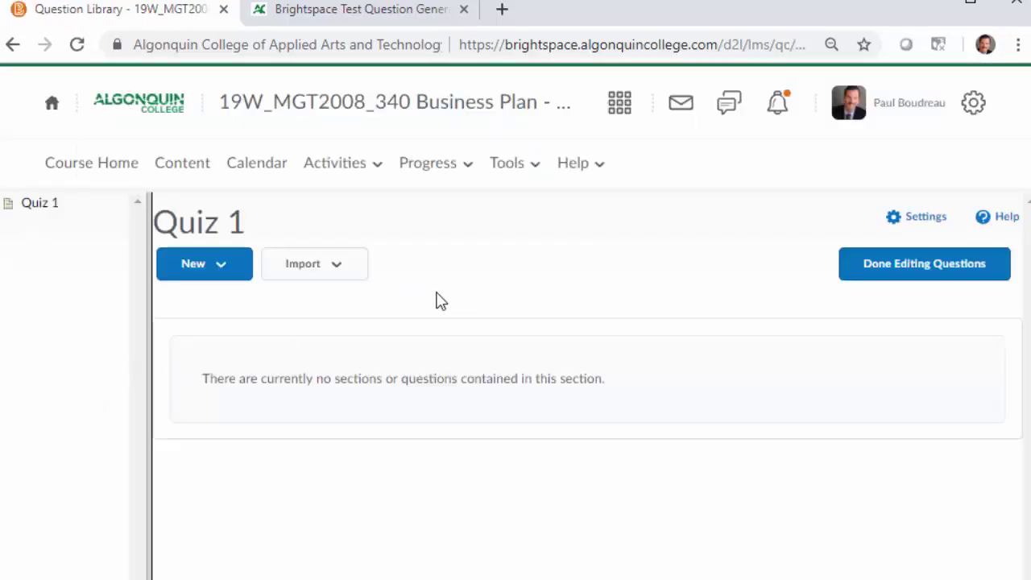
# - Upload the file Quiz1 (1).csv from the desktop as the question import file for Quiz 1
pyautogui.click(340, 271)
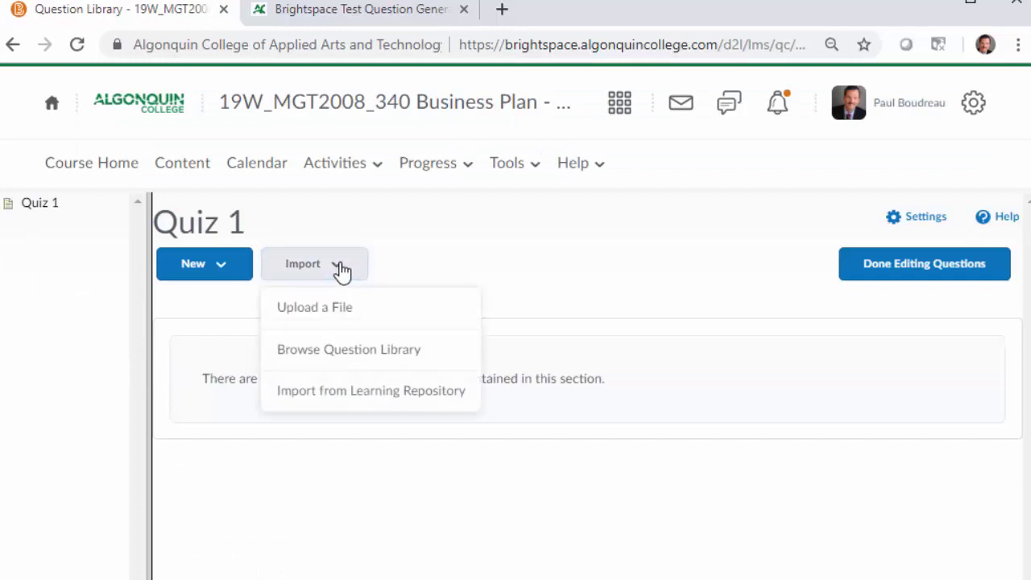
pyautogui.click(332, 317)
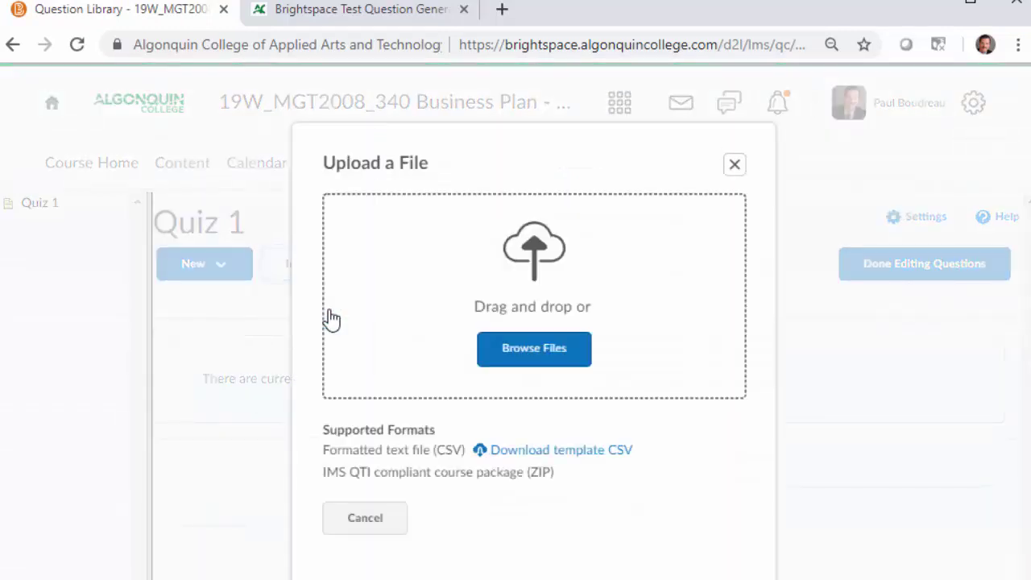
pyautogui.click(534, 348)
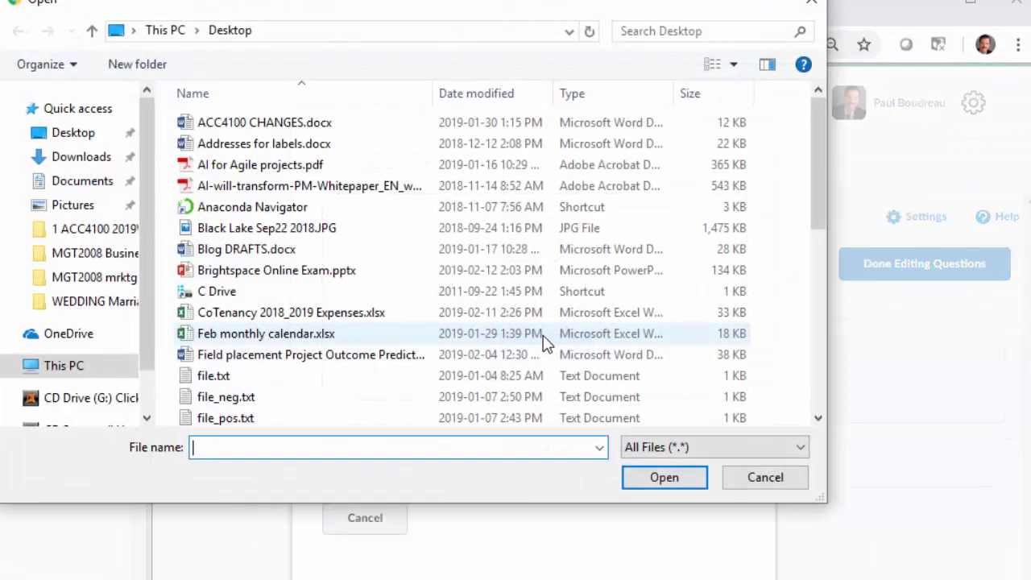
pyautogui.scroll(-3, 376, 315)
pyautogui.scroll(-5, 376, 314)
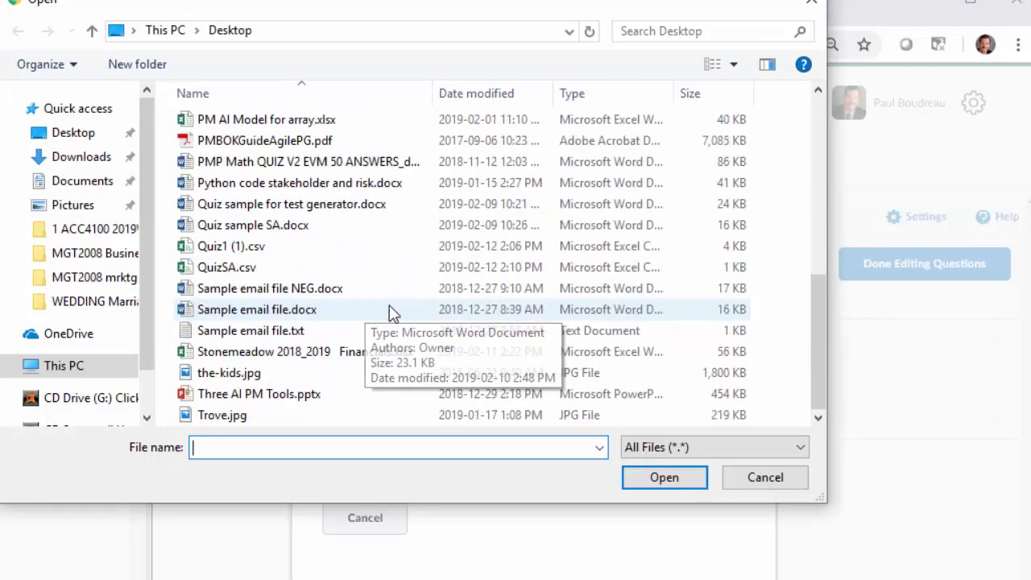
pyautogui.scroll(2, 391, 311)
pyautogui.click(232, 371)
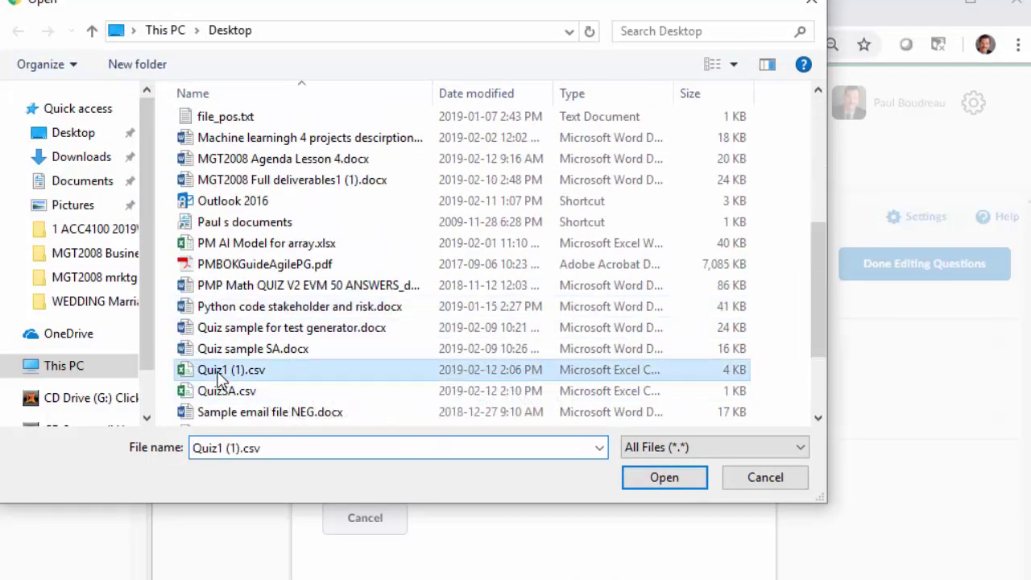
pyautogui.click(663, 481)
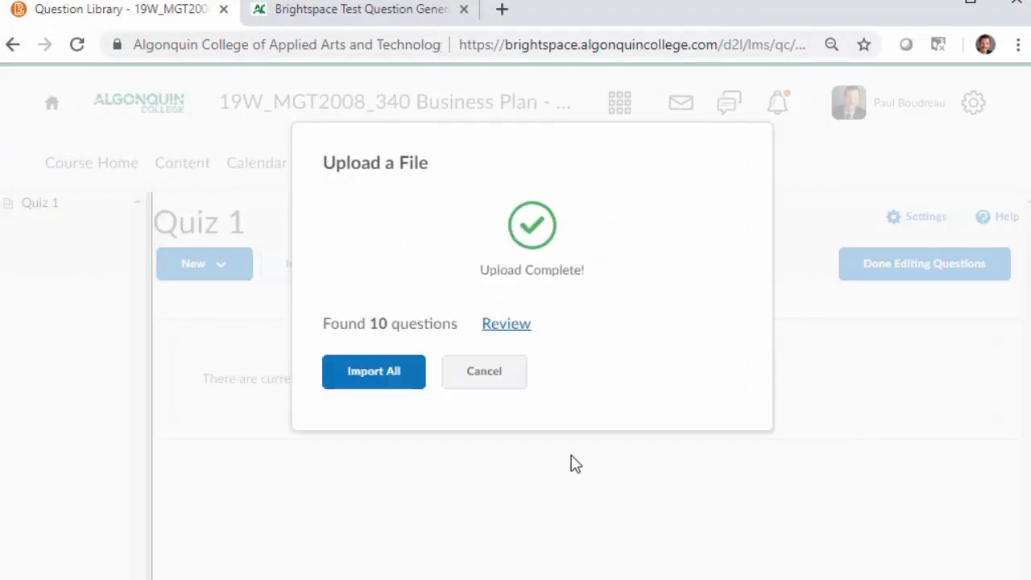
# - Import all questions from the uploaded file into Quiz 1 and review the question list to its end
pyautogui.click(345, 371)
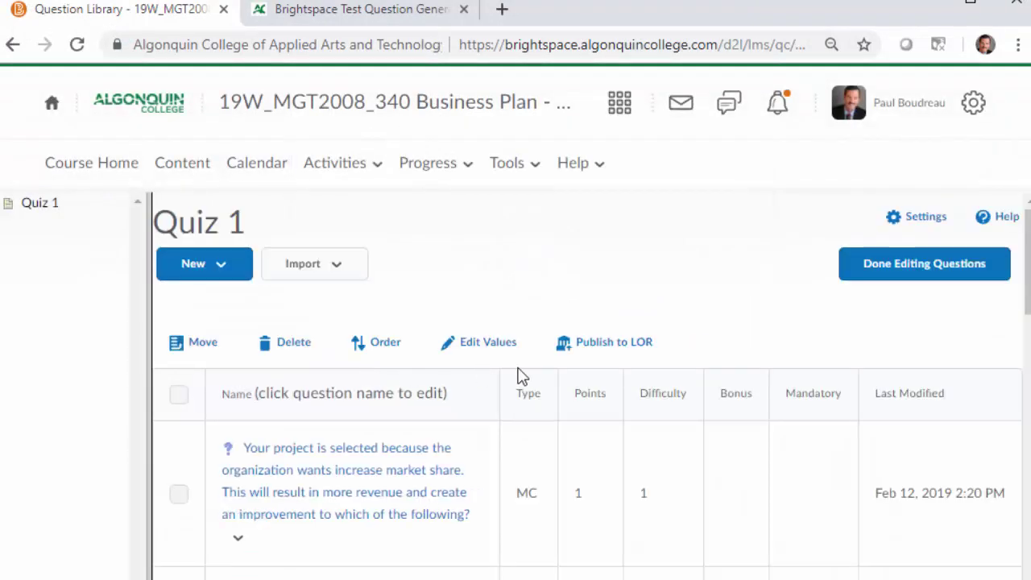
pyautogui.scroll(-9, 456, 478)
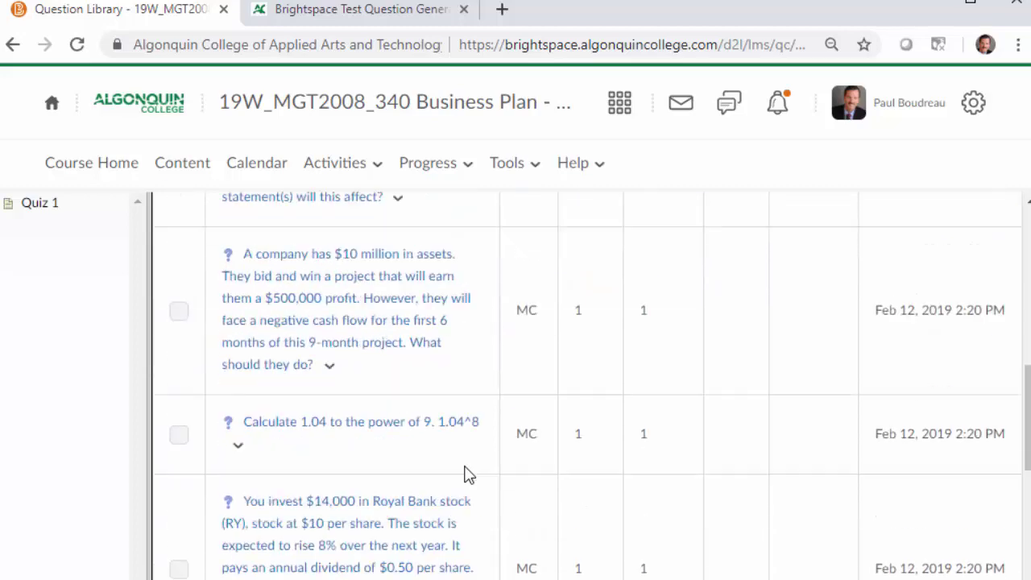
pyautogui.scroll(-6, 467, 476)
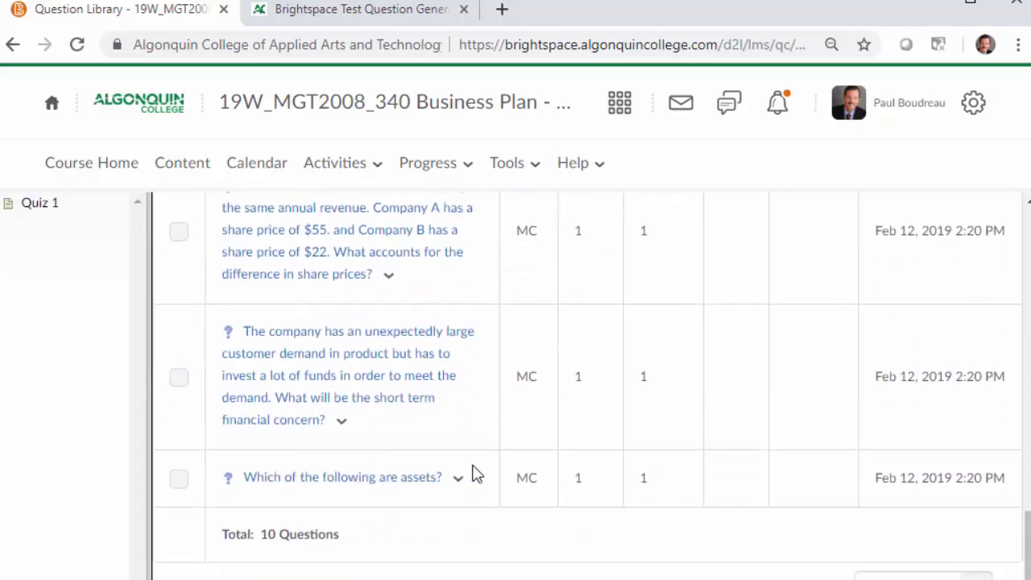
# - Finish editing the questions of Quiz 1 and look over the question list on its edit page
pyautogui.scroll(5, 472, 471)
pyautogui.middleClick(477, 462)
pyautogui.scroll(10, 477, 463)
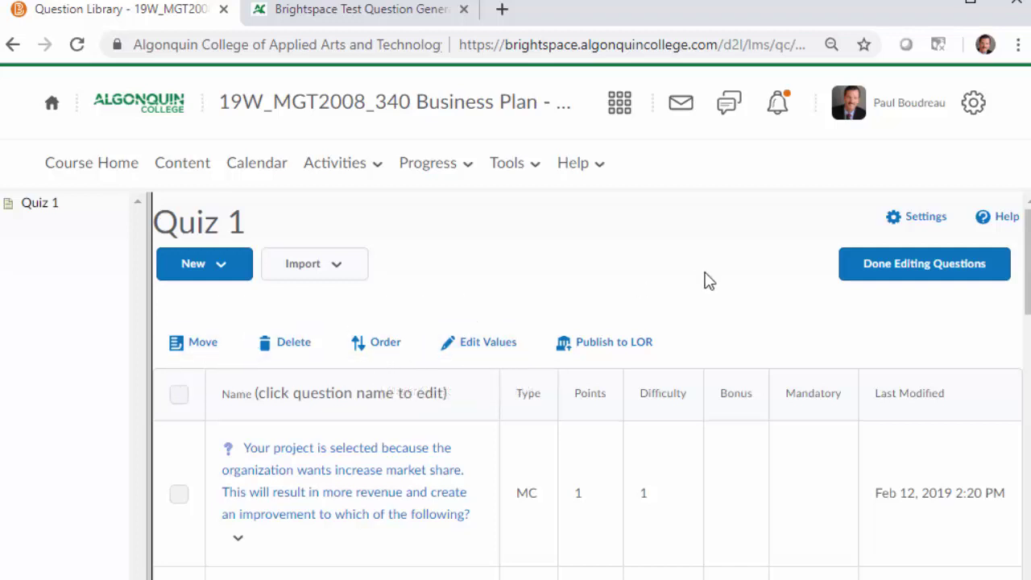
pyautogui.click(891, 275)
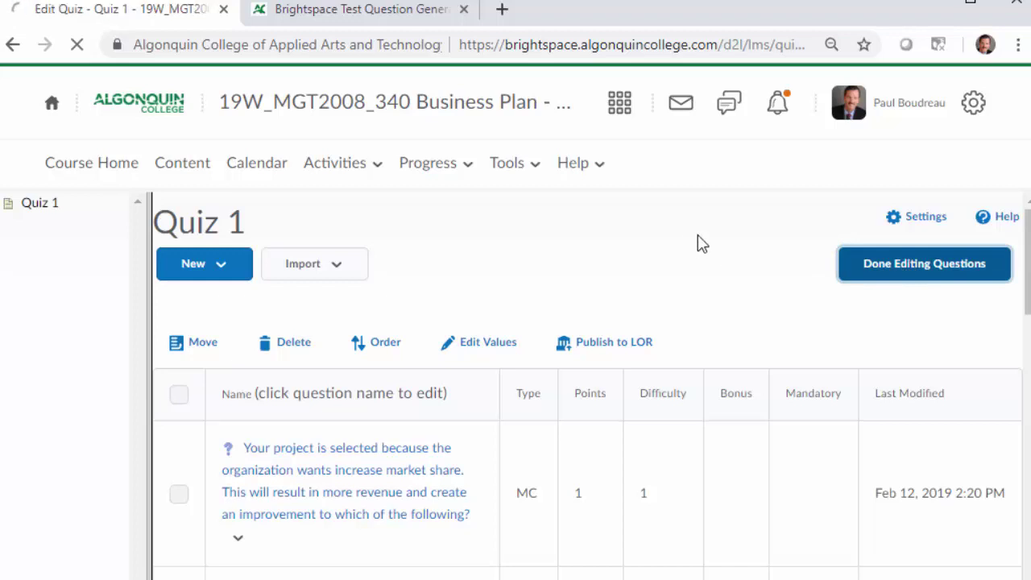
pyautogui.scroll(-10, 546, 390)
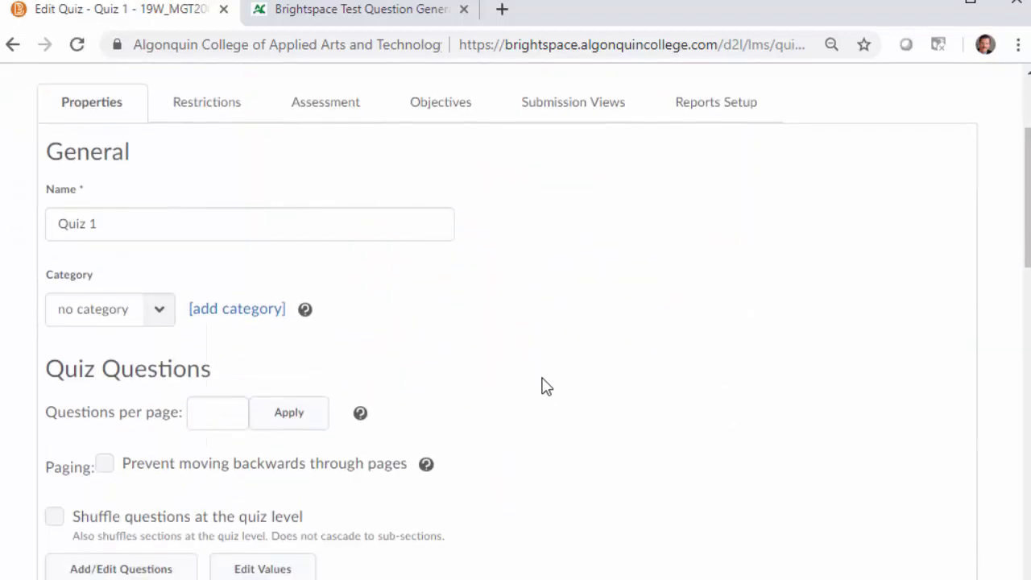
pyautogui.scroll(6, 547, 391)
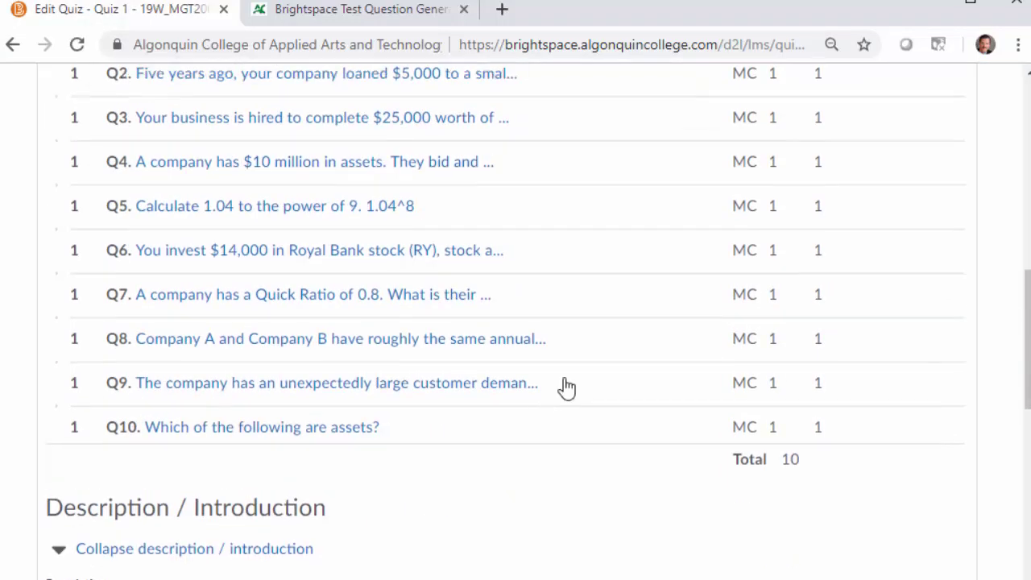
pyautogui.scroll(4, 569, 386)
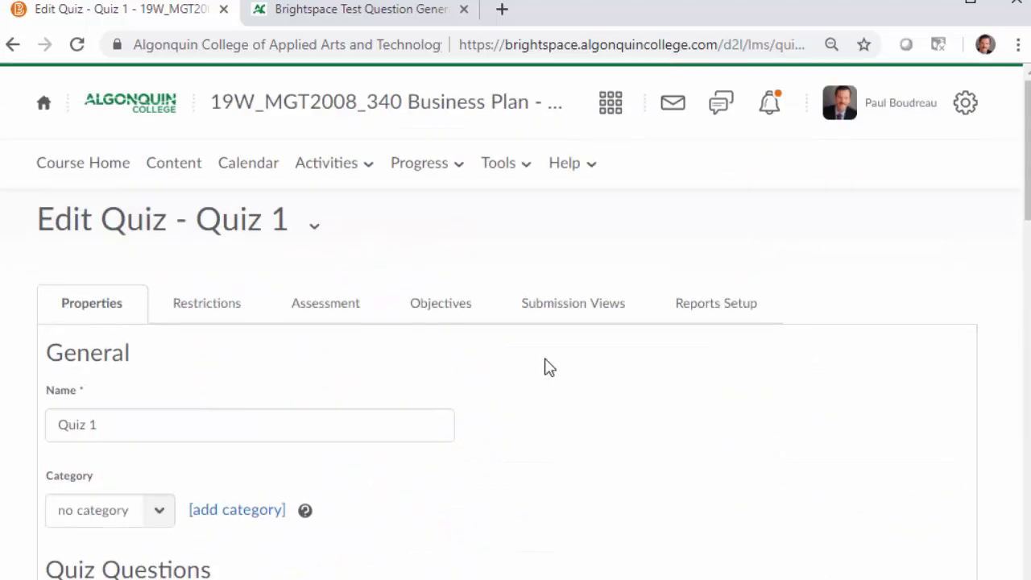
# - Return to the course's quiz management page and open the Question Library
pyautogui.click(332, 166)
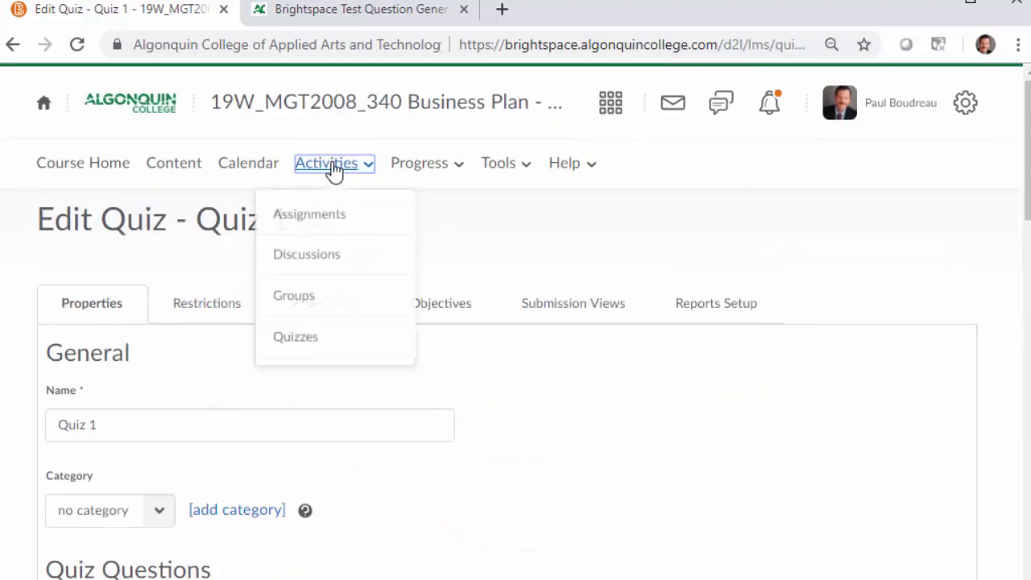
pyautogui.click(303, 353)
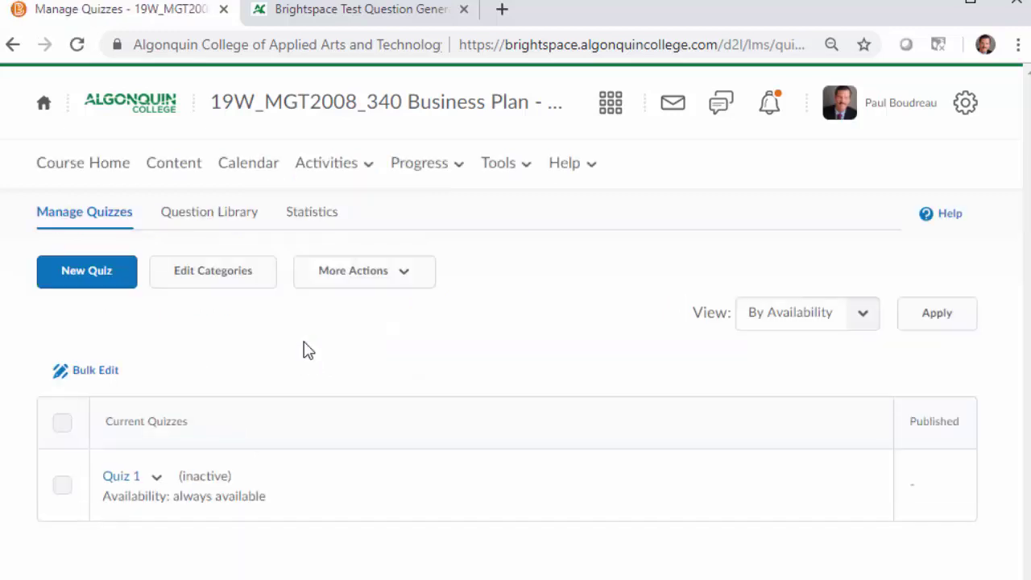
pyautogui.click(222, 213)
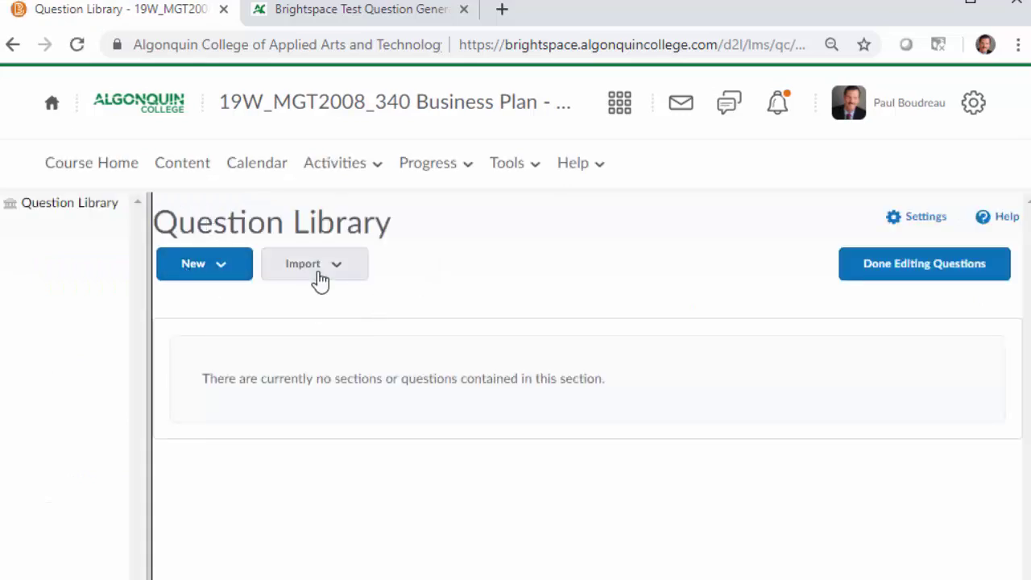
# - Upload the file QuizSA.csv from the desktop as the question import file for the Question Library
pyautogui.click(325, 272)
pyautogui.click(330, 309)
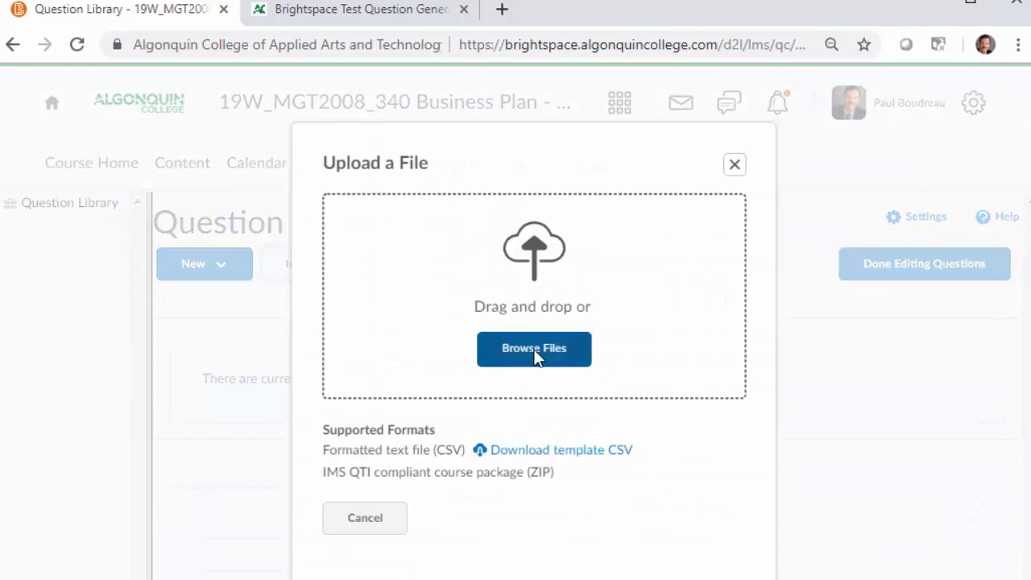
pyautogui.click(532, 350)
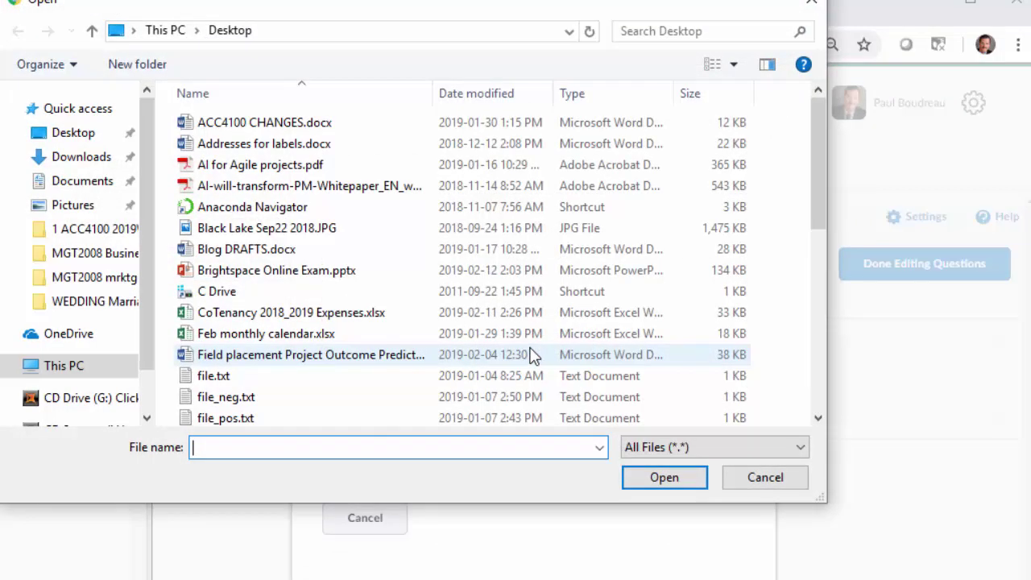
pyautogui.scroll(-6, 341, 333)
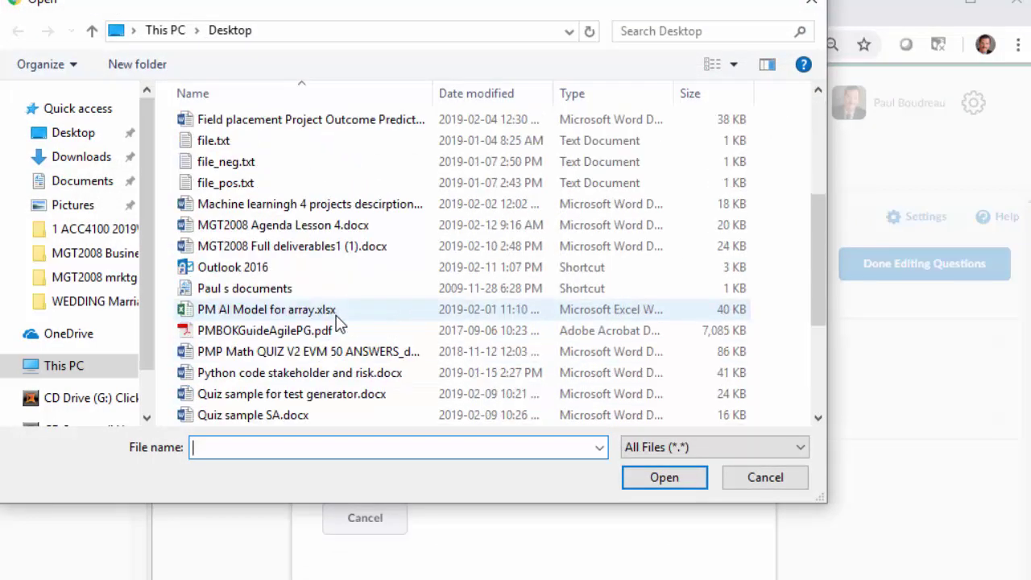
pyautogui.click(242, 332)
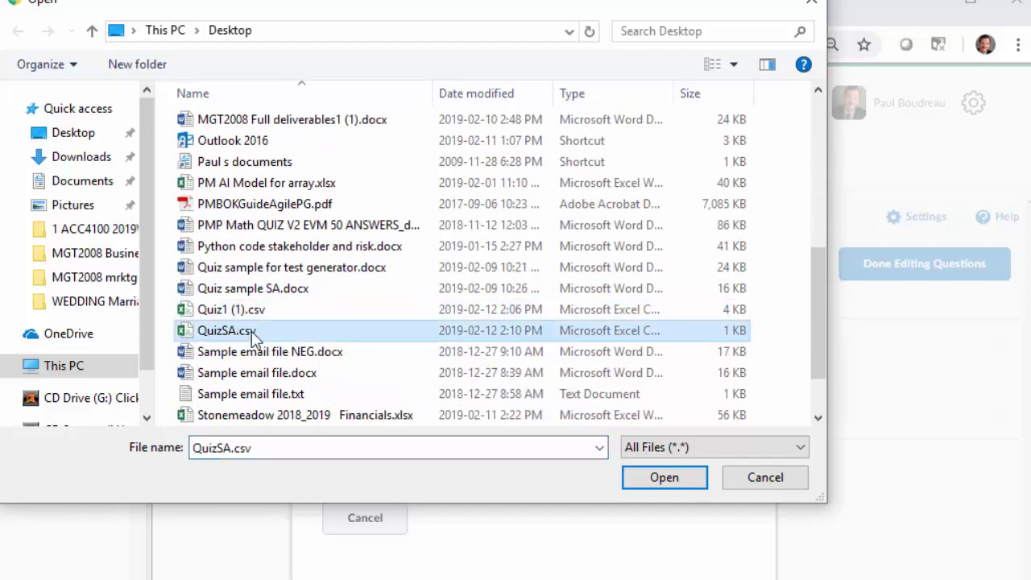
pyautogui.click(650, 480)
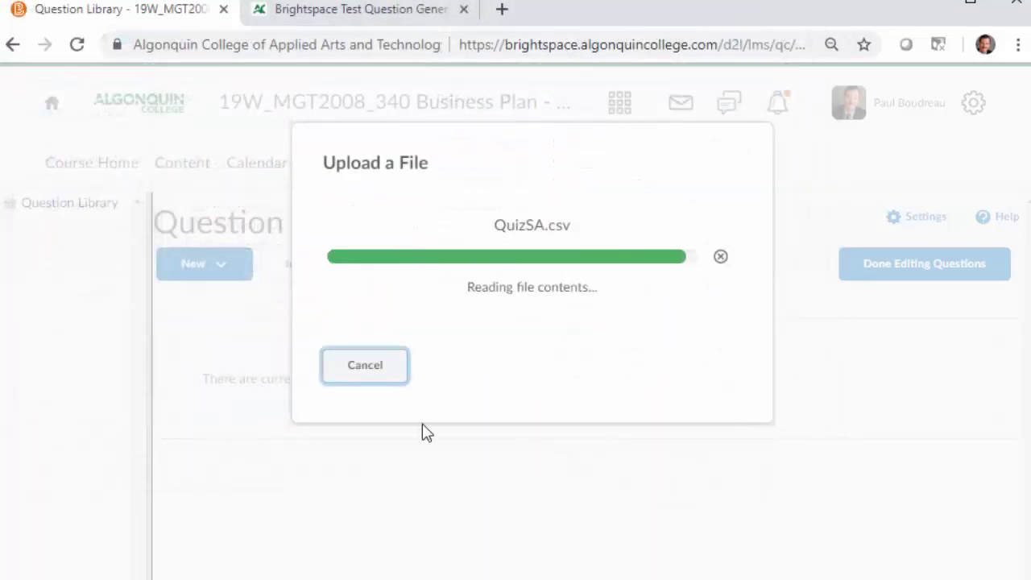
# - Import all questions from QuizSA.csv into the Question Library, review the list and finish editing the questions
pyautogui.click(373, 375)
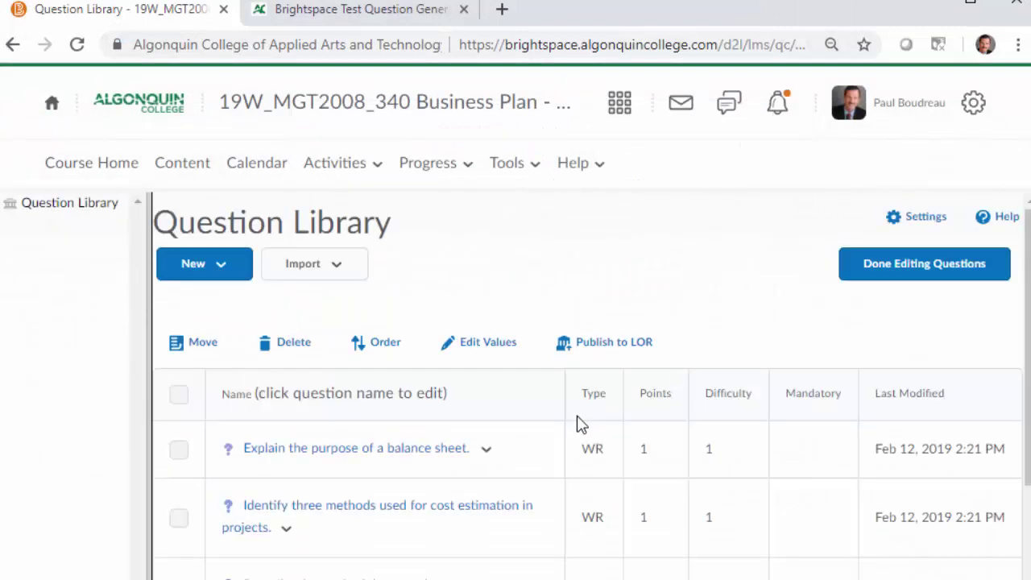
pyautogui.scroll(-3, 496, 459)
pyautogui.scroll(3, 507, 441)
pyautogui.scroll(-3, 508, 442)
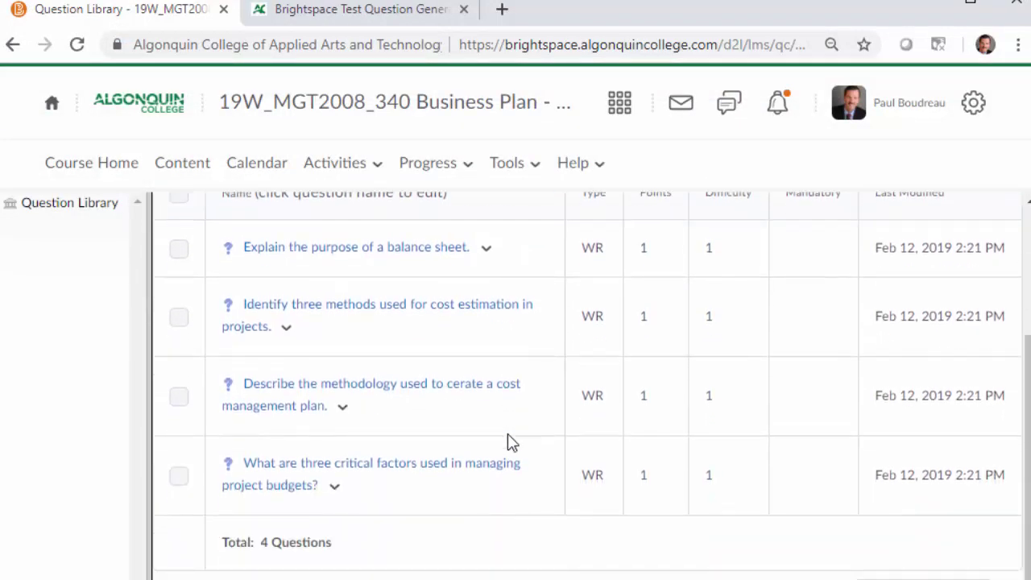
pyautogui.scroll(3, 345, 403)
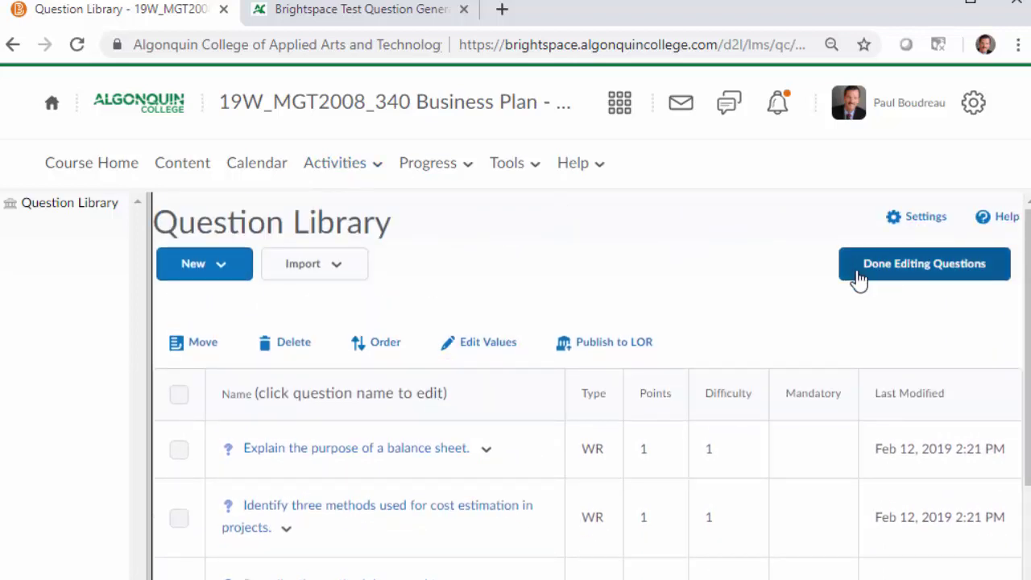
pyautogui.click(928, 270)
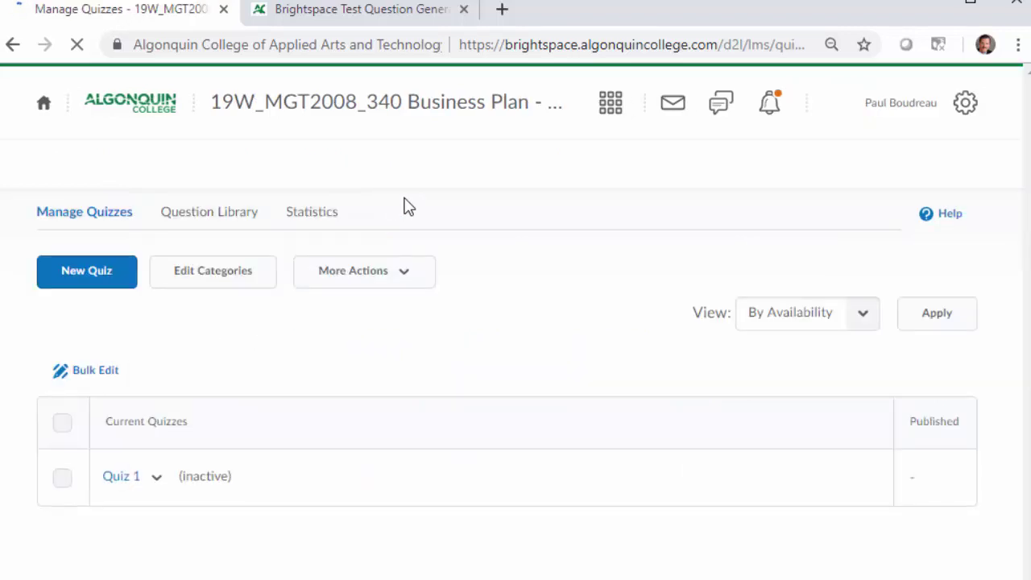
# - Start a new quiz named "Quiz SA" and open its questions for adding and editing
pyautogui.click(88, 279)
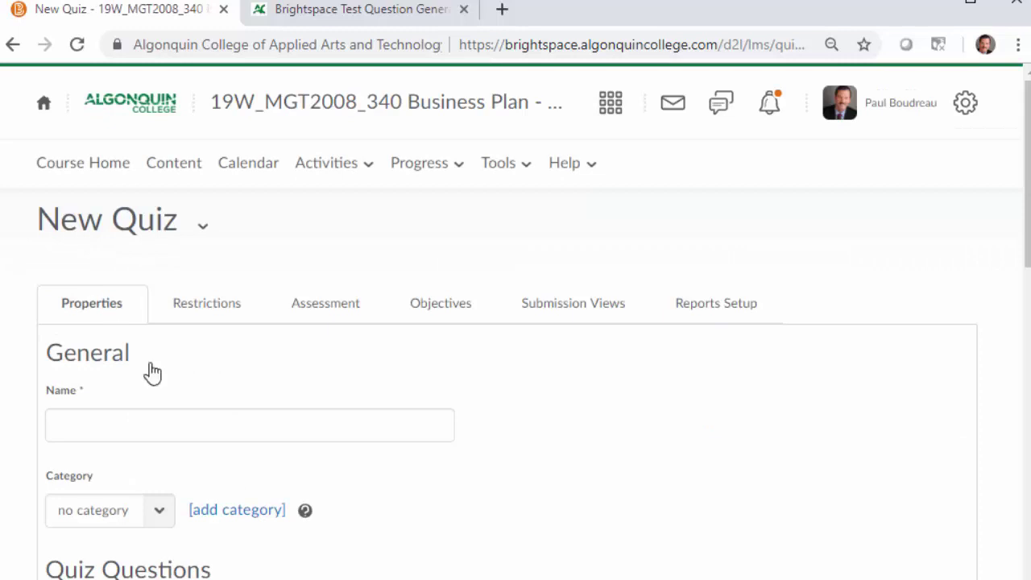
pyautogui.scroll(-1, 137, 371)
pyautogui.click(106, 326)
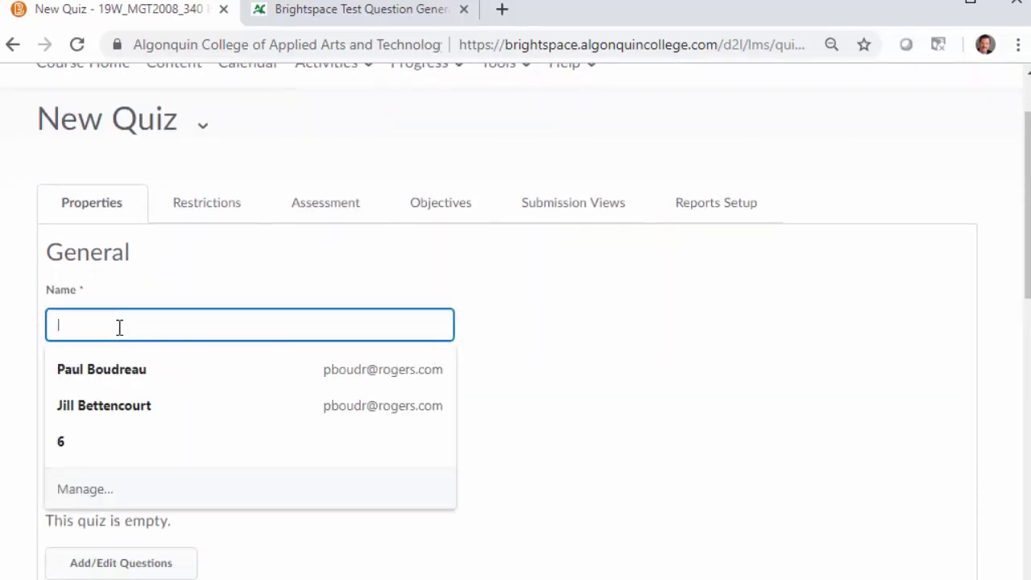
pyautogui.write('Quiz SA')
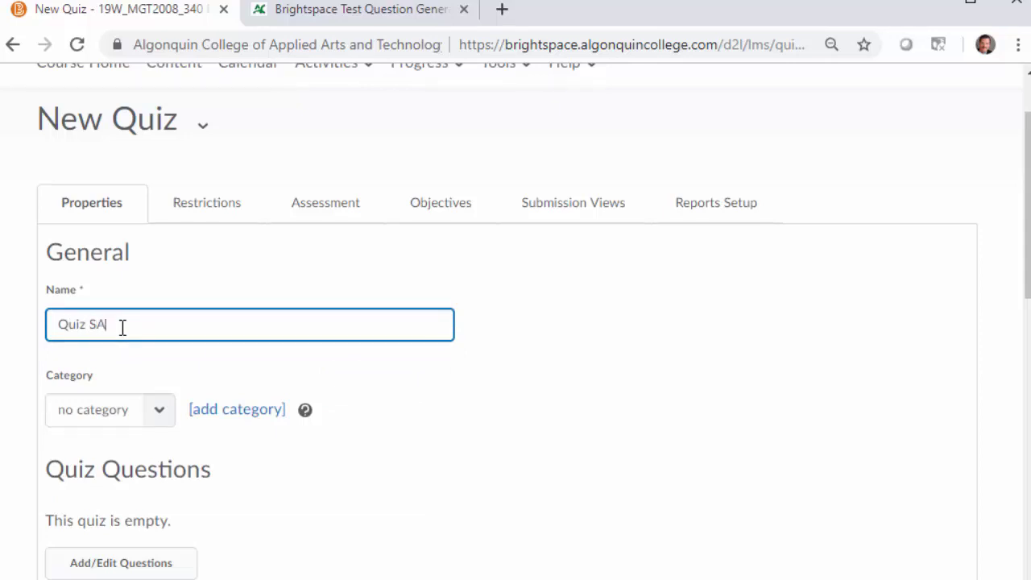
pyautogui.scroll(-2, 354, 419)
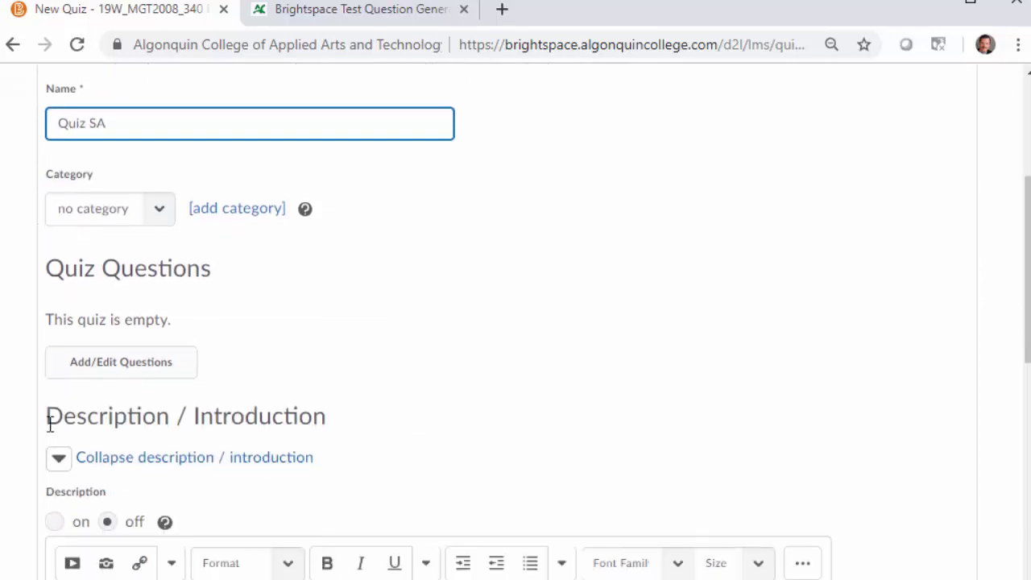
pyautogui.click(115, 371)
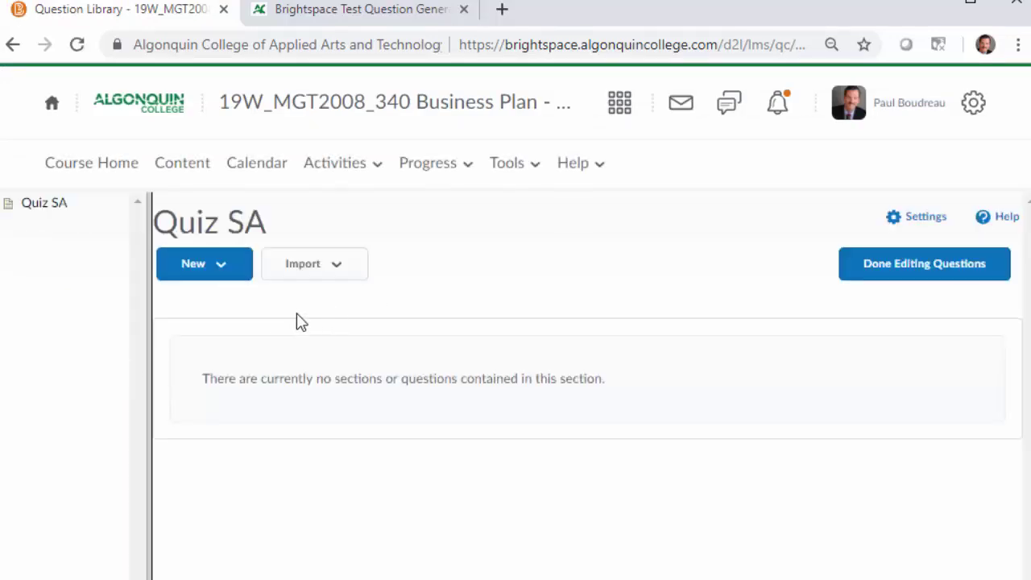
# - Import the balance sheet, cost estimation methods and cost management plan questions from the Question Library into Quiz SA
pyautogui.click(350, 269)
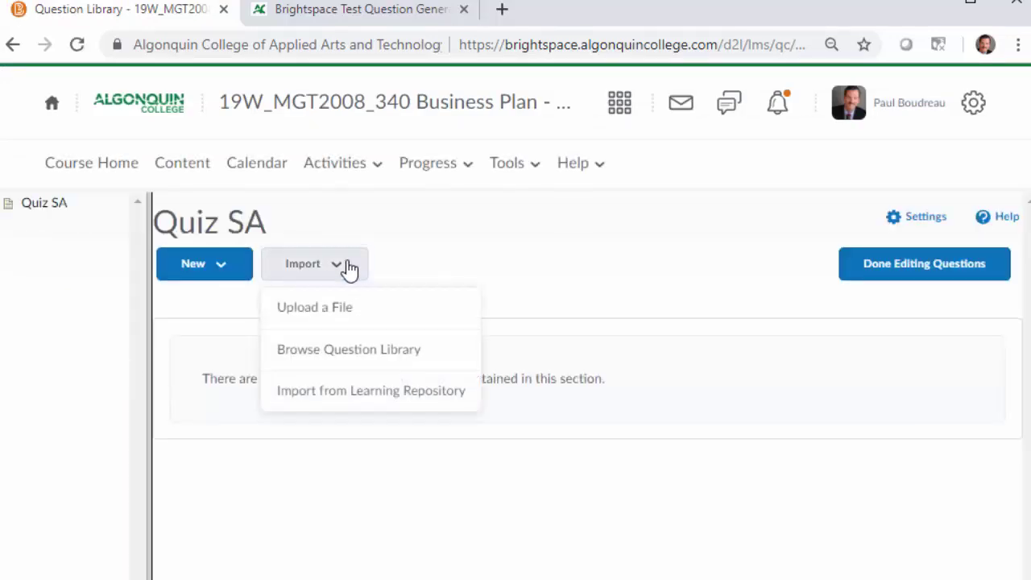
pyautogui.click(346, 354)
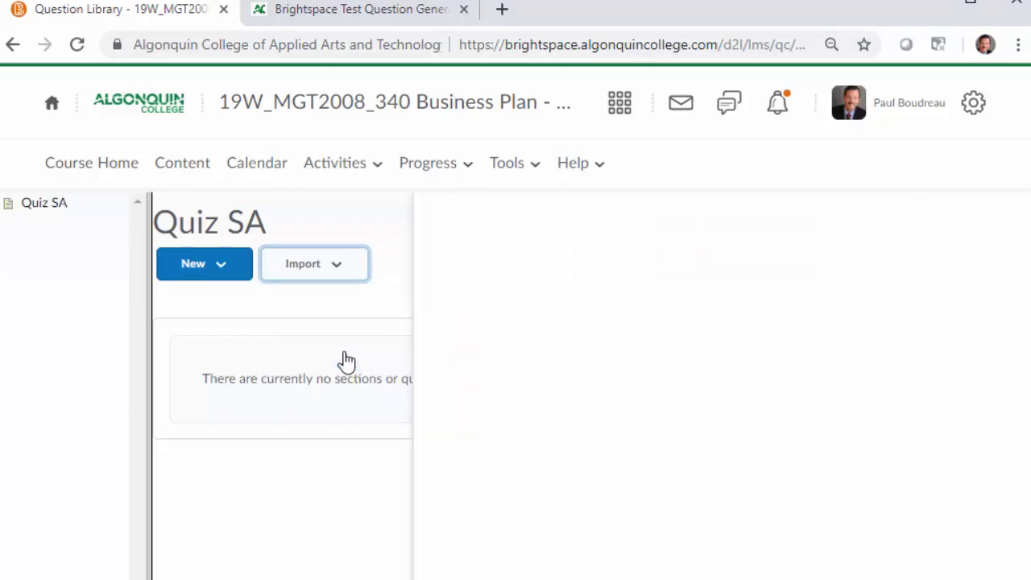
pyautogui.scroll(-1, 620, 451)
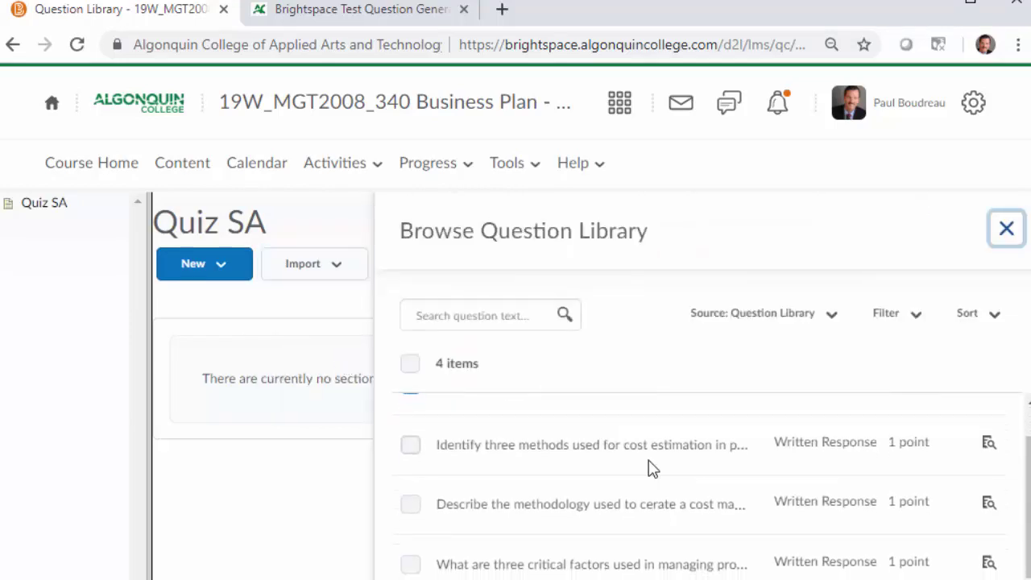
pyautogui.scroll(1, 651, 494)
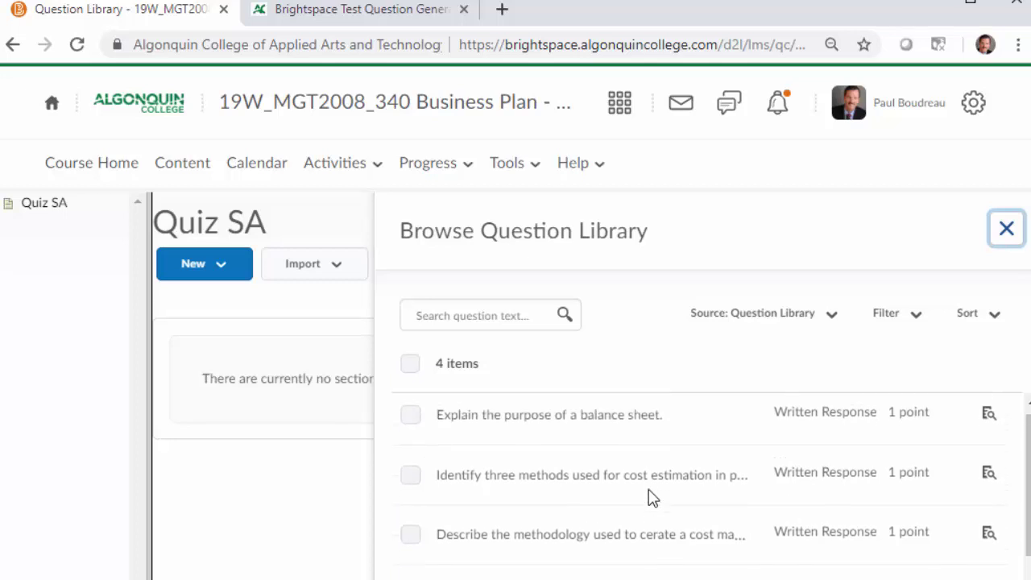
pyautogui.click(411, 423)
pyautogui.click(411, 482)
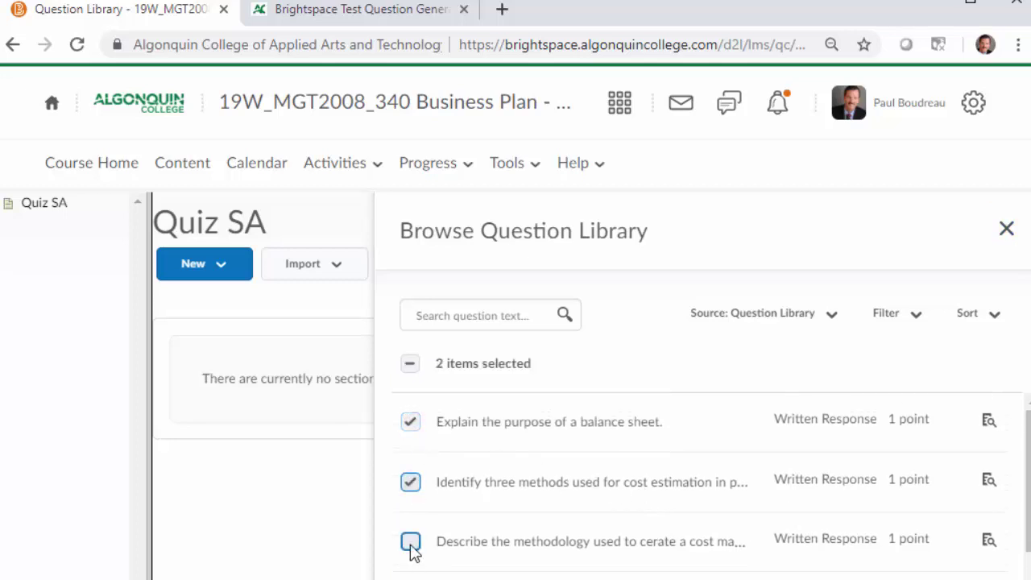
pyautogui.click(411, 541)
pyautogui.click(436, 579)
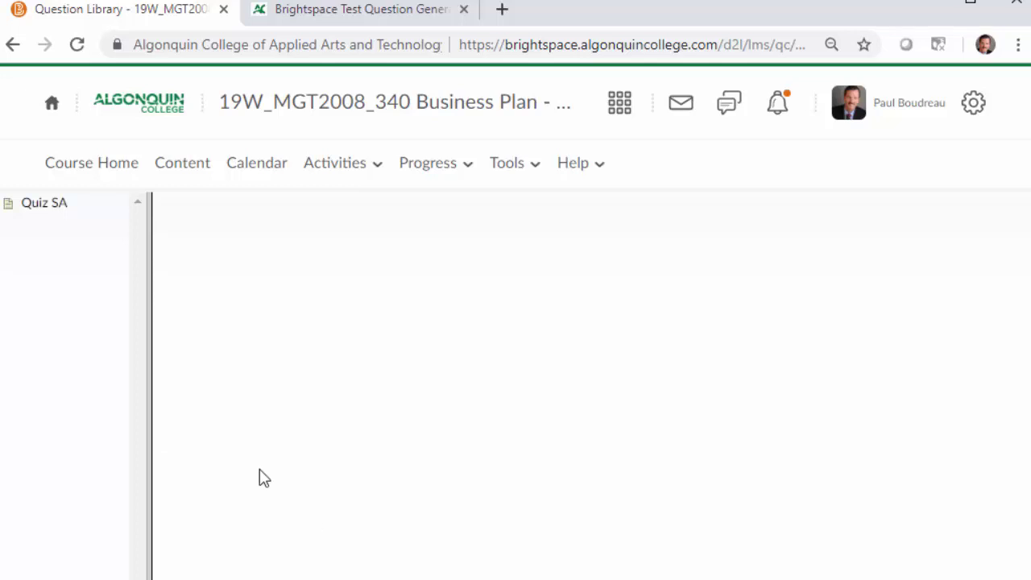
# - Look over the imported written response questions in Quiz SA and finish editing its questions
pyautogui.scroll(-2, 421, 537)
pyautogui.scroll(2, 422, 532)
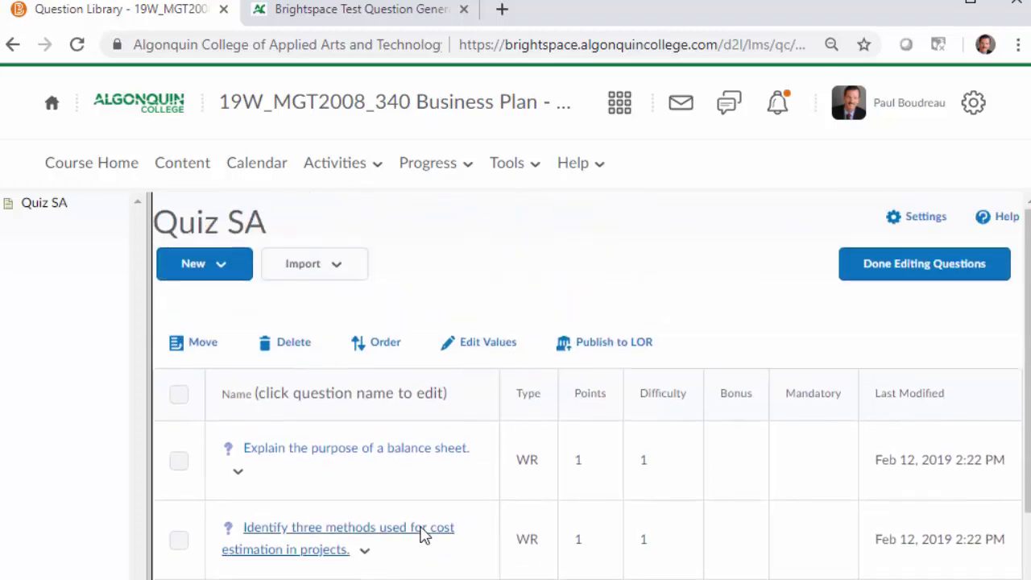
pyautogui.click(913, 274)
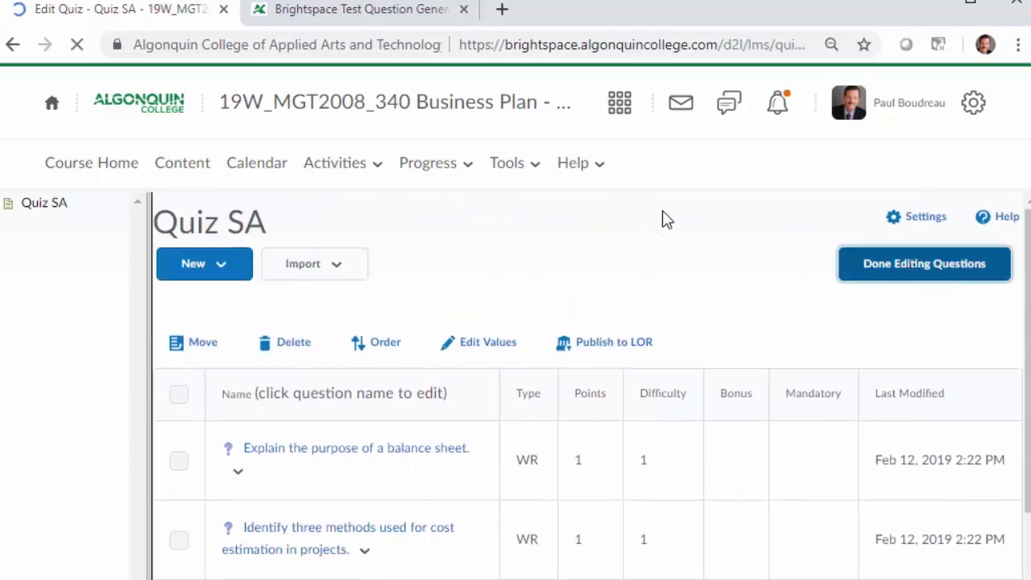